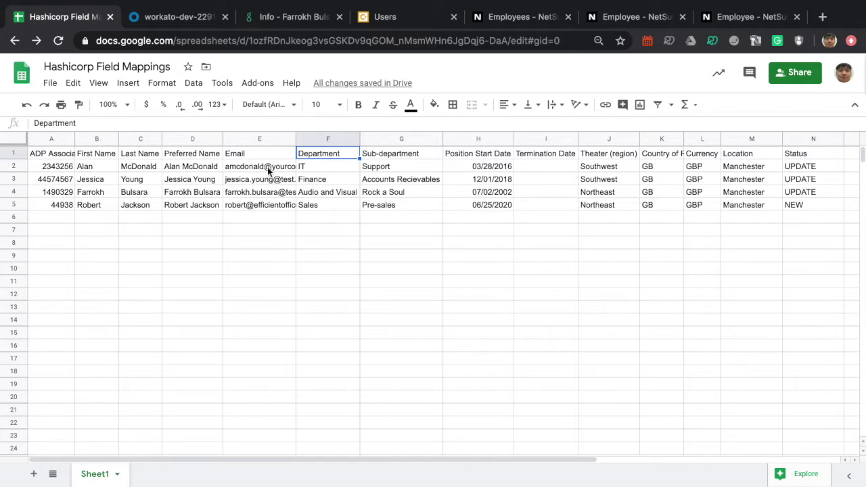
Look over the Okta people list, Greenhouse employee profile, SAP Concur users and NetSuite employees list, and return to the Hashicorp Field Mappings spreadsheet
left_click(173, 26)
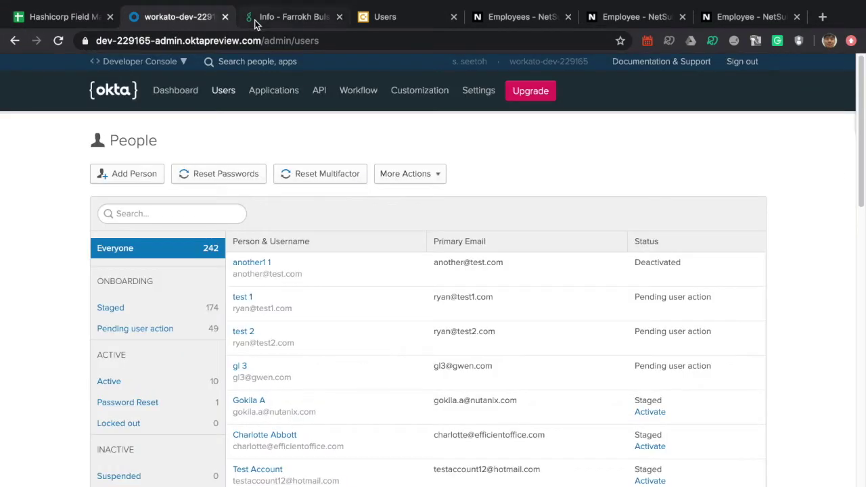
left_click(268, 26)
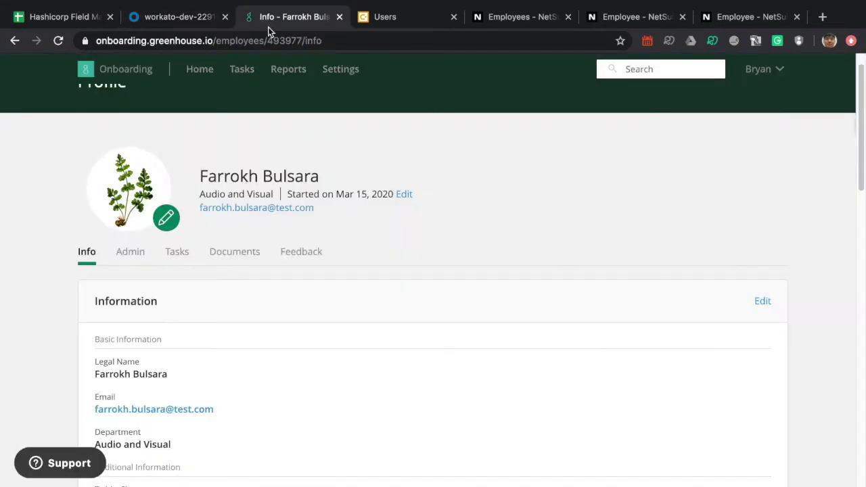
left_click(384, 19)
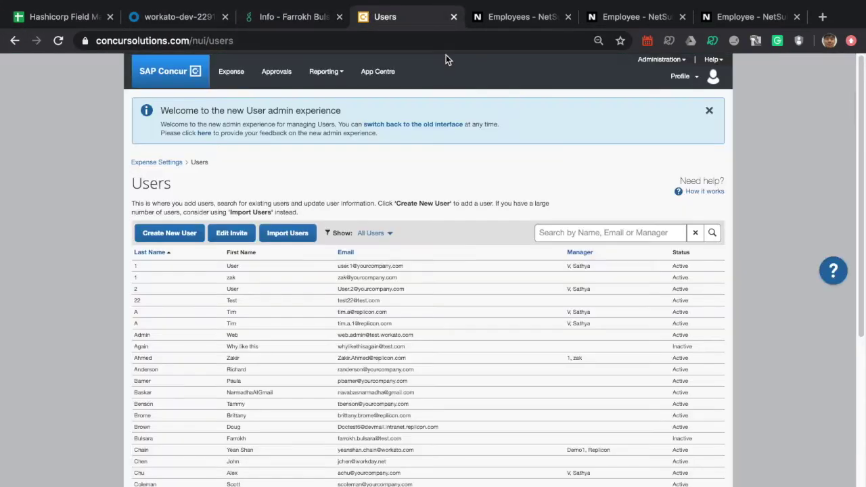
left_click(476, 22)
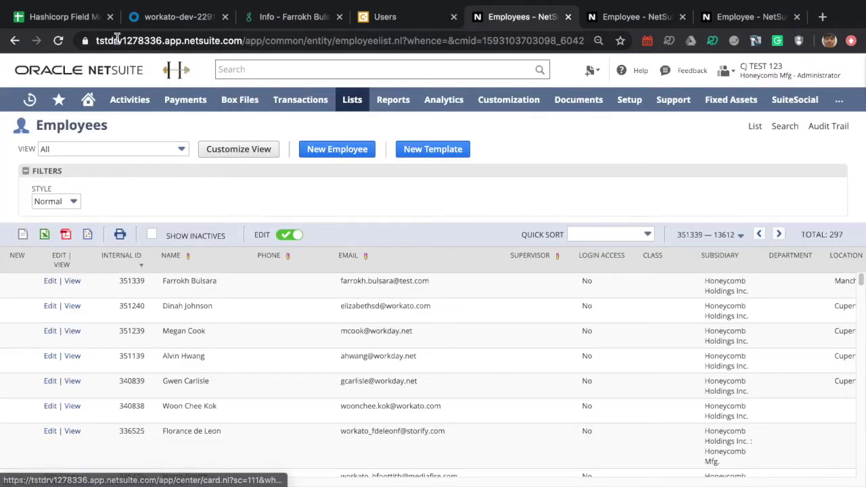
left_click(64, 17)
Examine the ADP Associate ID and First Name headers and the name and email entries of the listed employees
left_click(235, 286)
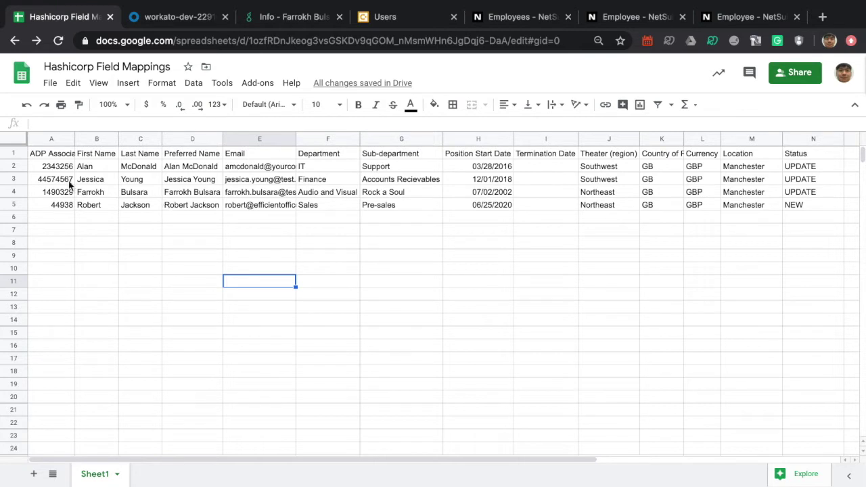
left_click(59, 155)
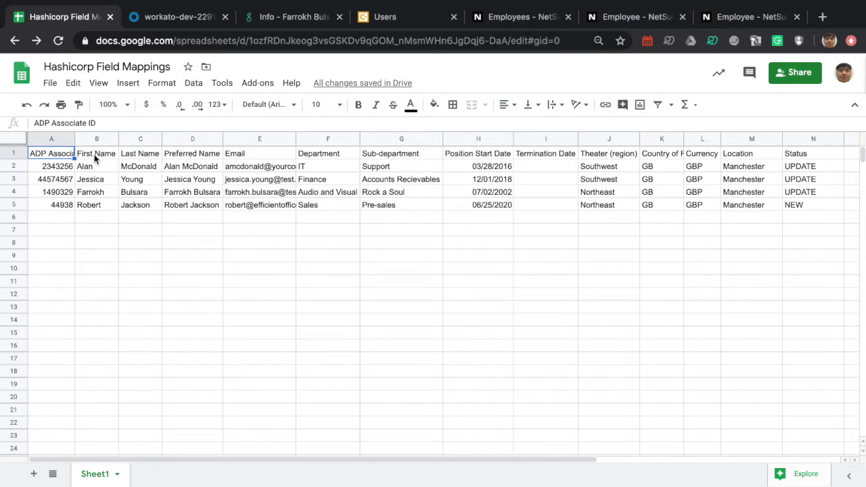
left_click(96, 157)
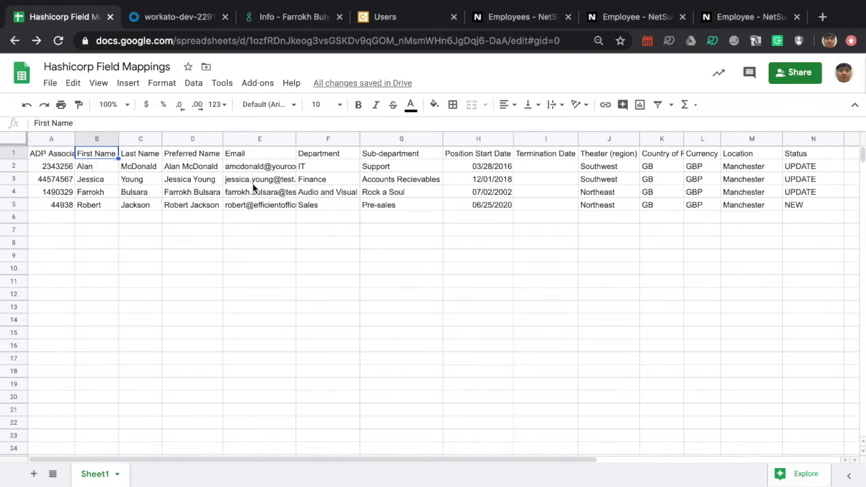
left_click(271, 252)
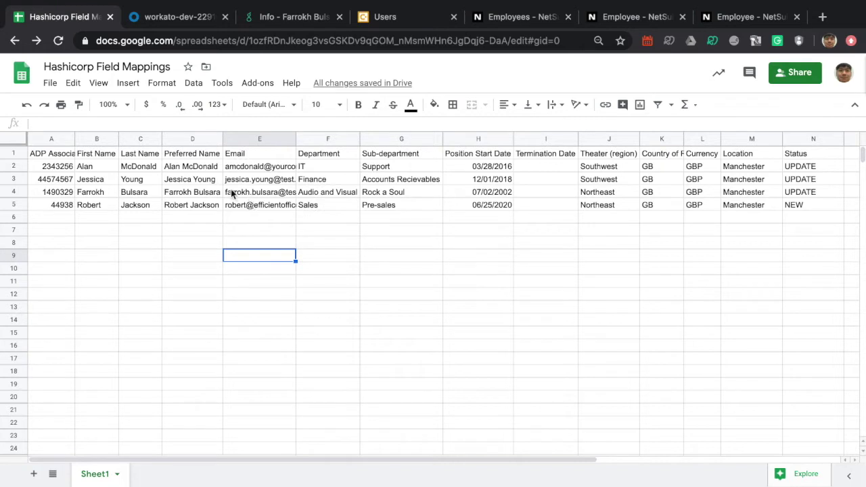
left_click_drag(161, 169, 248, 168)
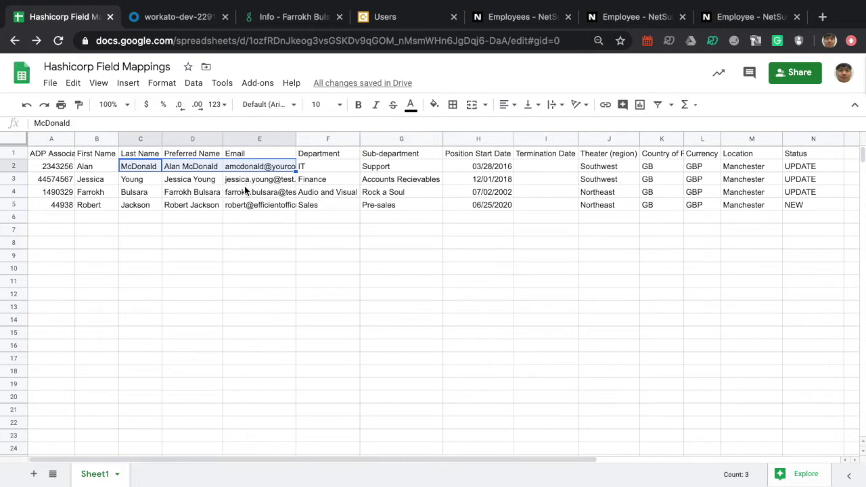
left_click(235, 222)
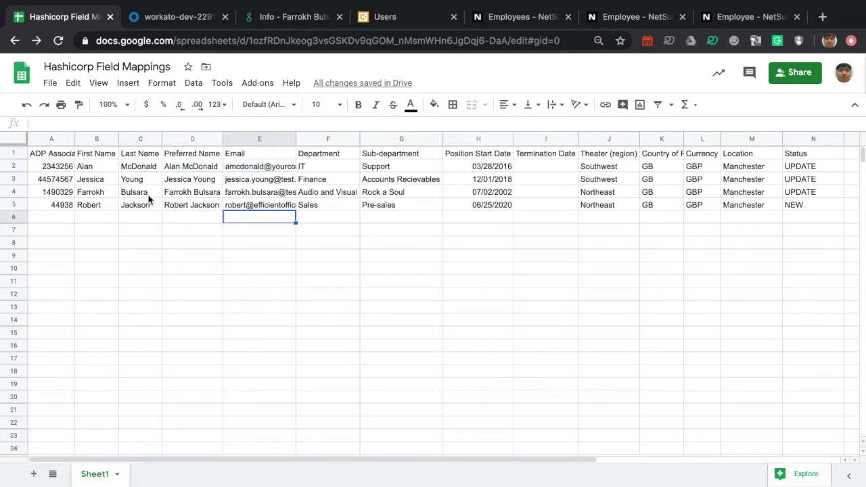
left_click(107, 173)
left_click_drag(107, 173, 169, 177)
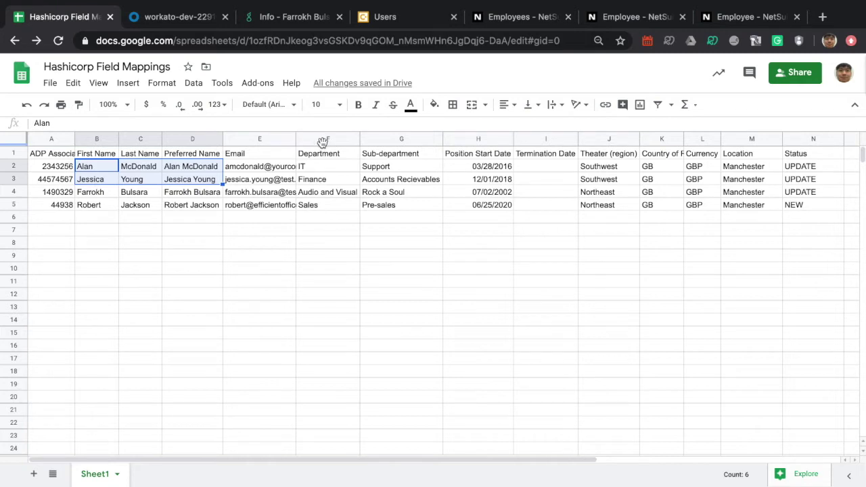
Switch to SAP Concur, search the users by the first spreadsheet employee's first name and open that employee's profile
left_click(380, 21)
scroll(487, 153, "down", 1)
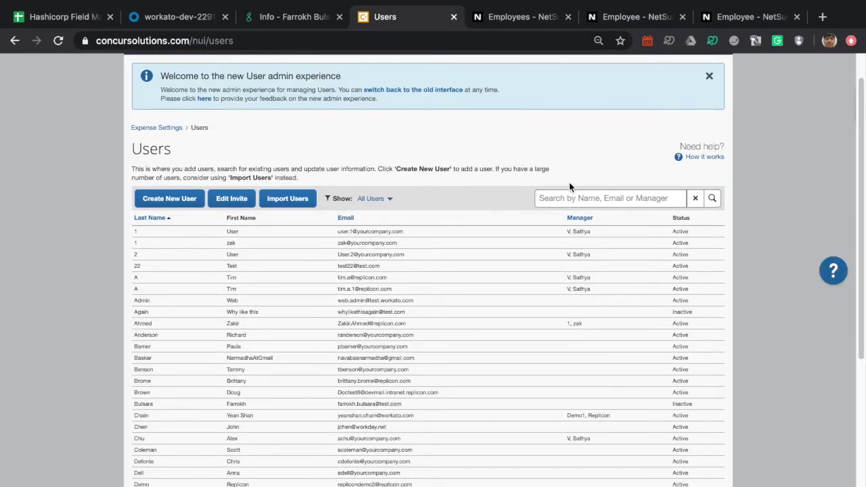
left_click(569, 192)
type("alan")
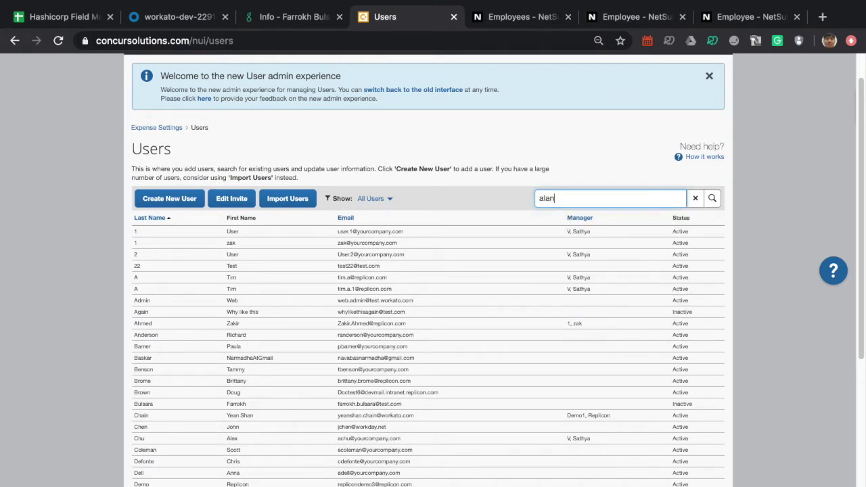
key("Return")
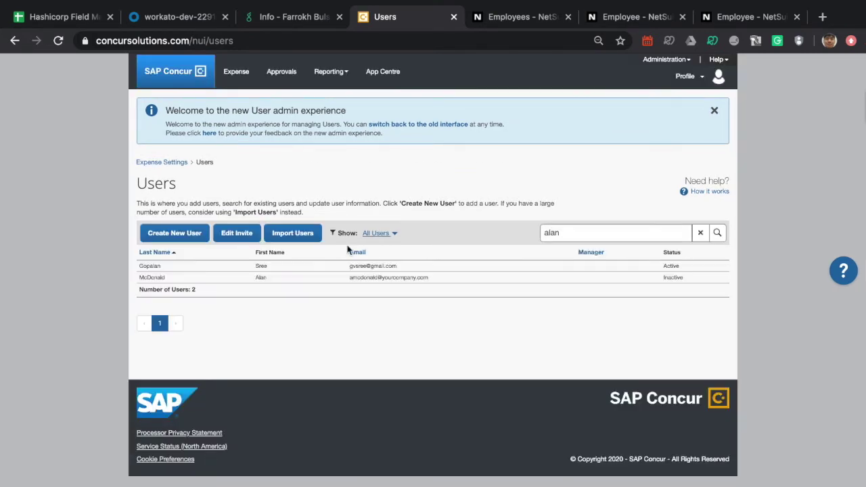
left_click(221, 278)
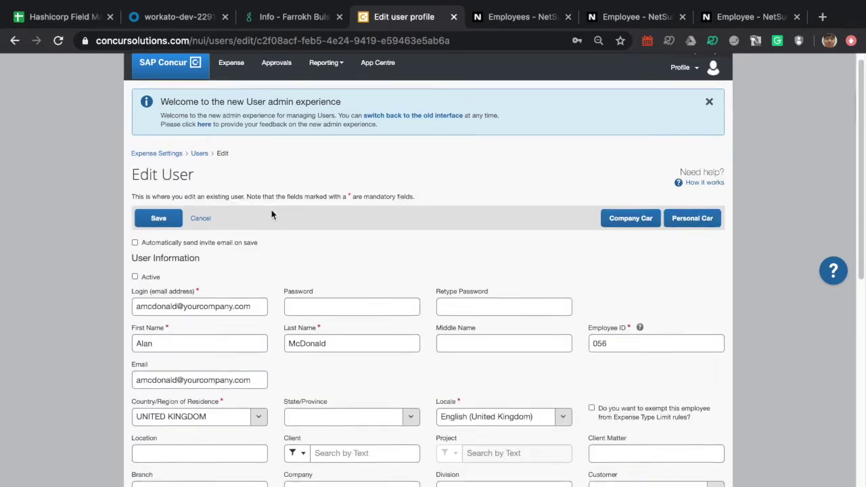
Examine the ADP Associate ID, Preferred Name, Netsuite Employee ID and Netsuite Supervisor ID fields in the user's profile
scroll(271, 212, "down", 2)
scroll(268, 226, "down", 1)
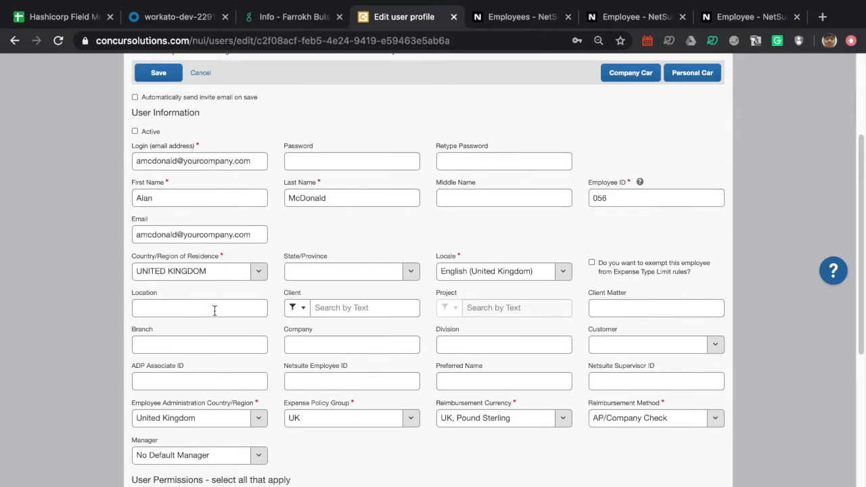
left_click(167, 379)
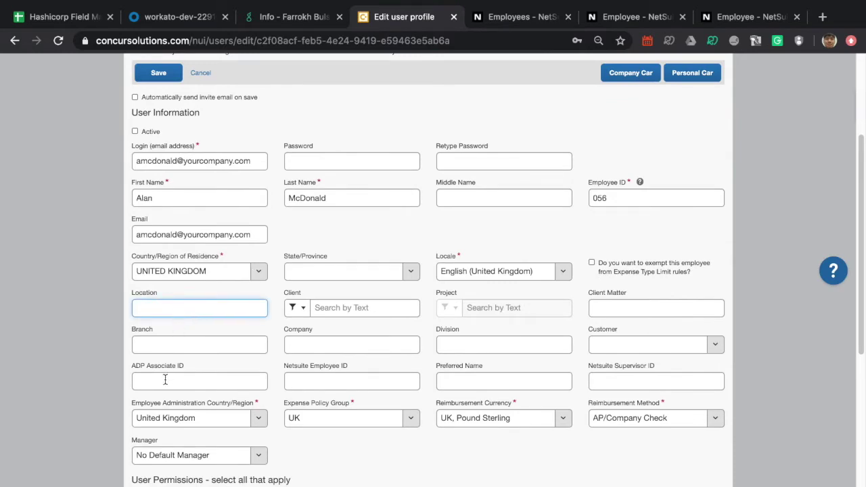
left_click(481, 380)
left_click(228, 386)
left_click(308, 377)
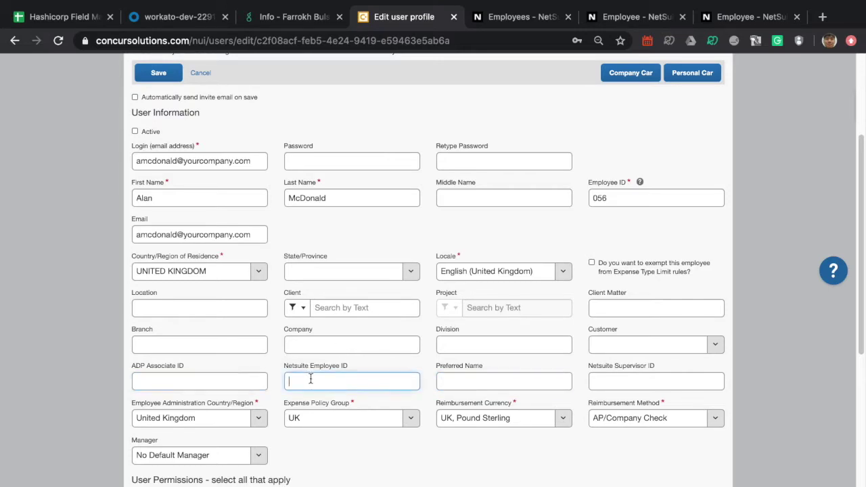
left_click(620, 376)
left_click(317, 381)
left_click(593, 377)
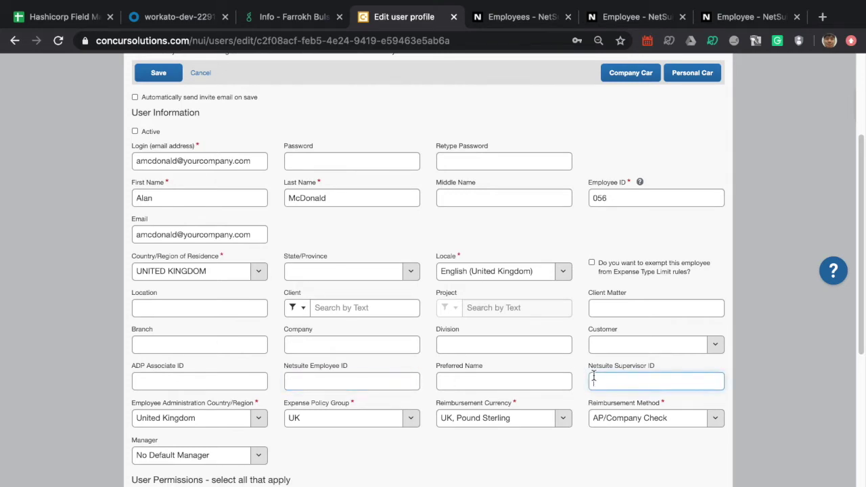
Check the internal ID in the URL of the employee's NetSuite record against the Netsuite Employee ID field in Concur
left_click(626, 18)
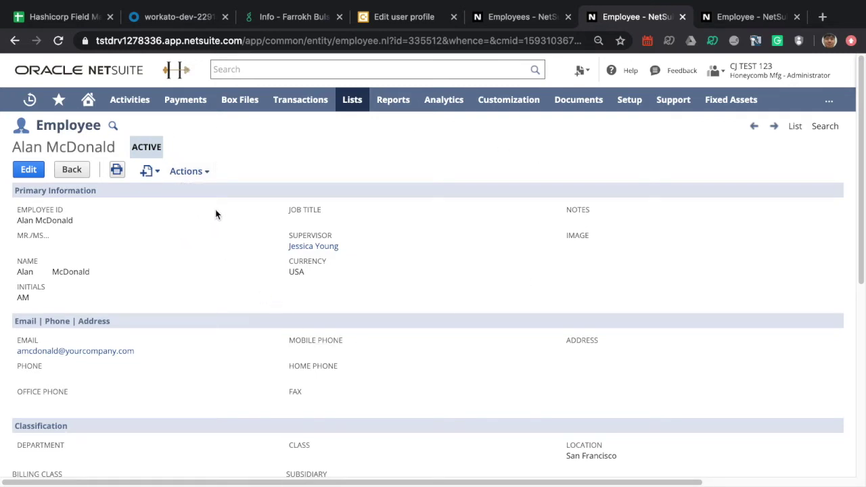
left_click(420, 42)
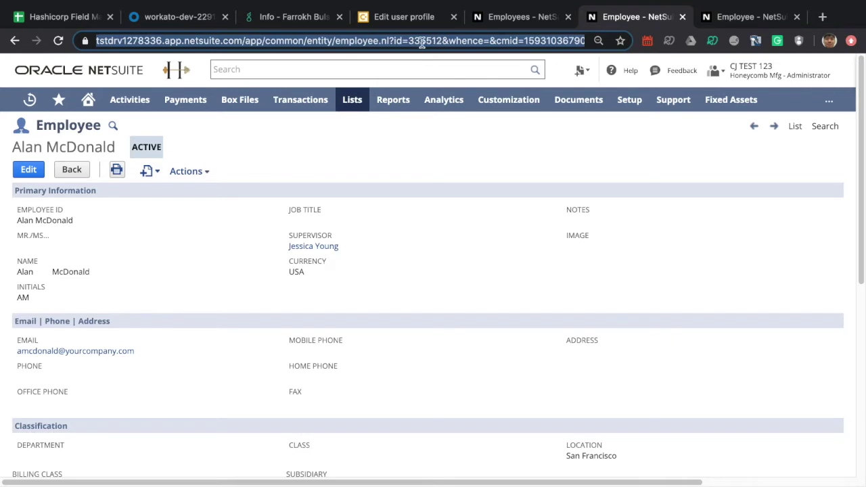
left_click(420, 171)
left_click(416, 19)
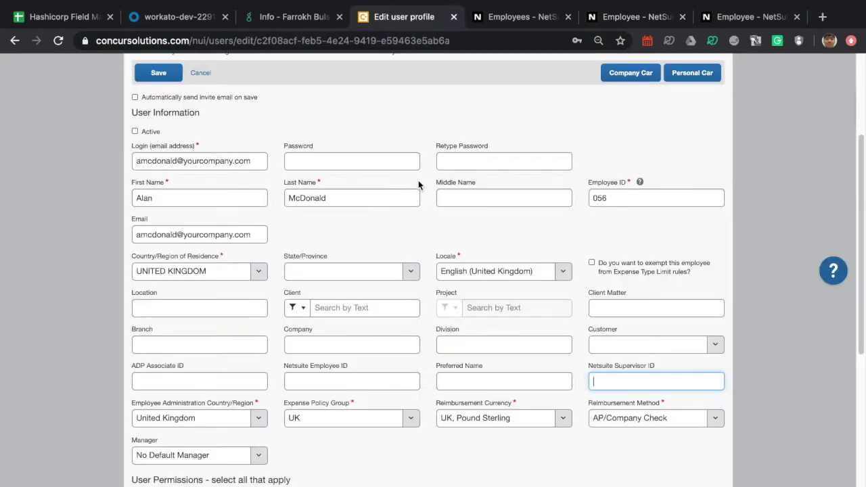
left_click(359, 378)
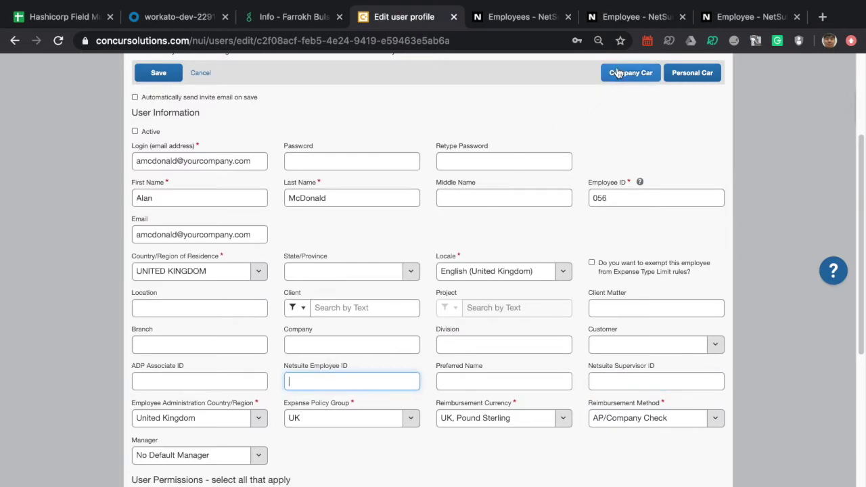
Check the Supervisor on the employee's NetSuite record against the Netsuite Supervisor ID field in the Concur profile
left_click(629, 17)
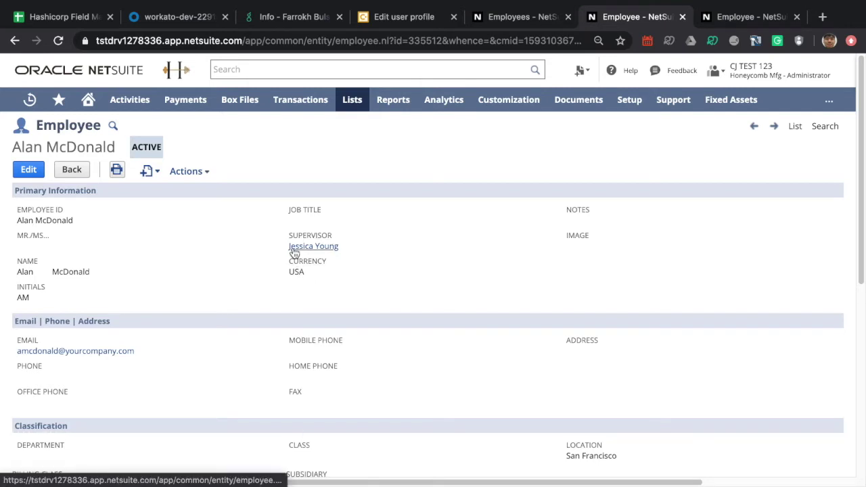
mouse_move(323, 249)
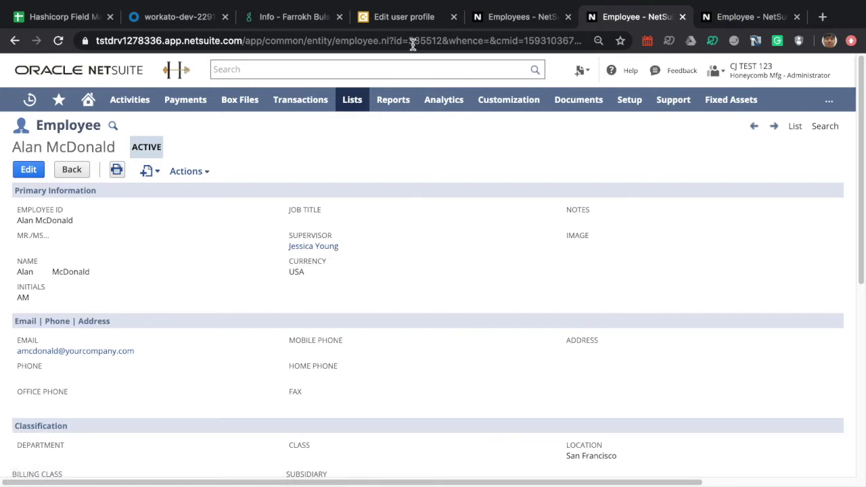
left_click(405, 19)
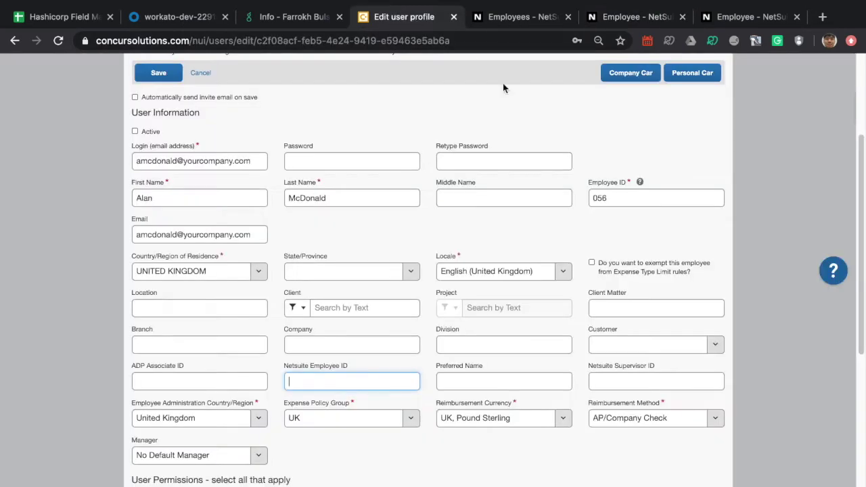
left_click(610, 370)
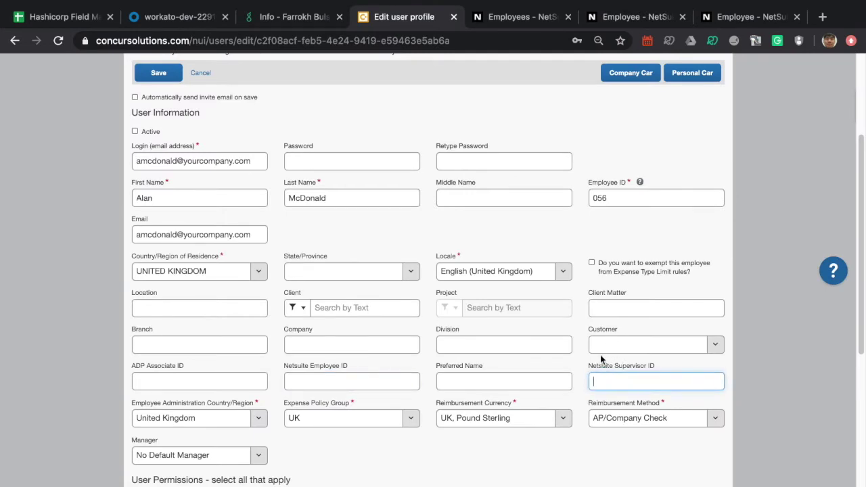
scroll(600, 356, "down", 1)
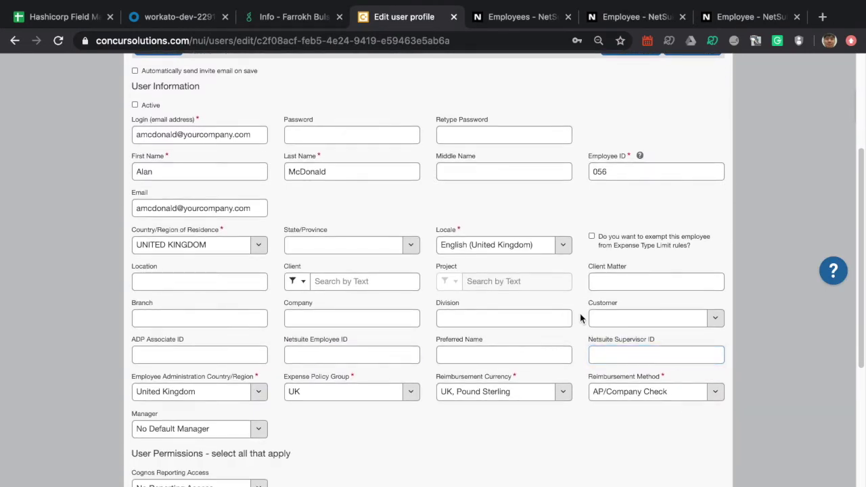
left_click(614, 353)
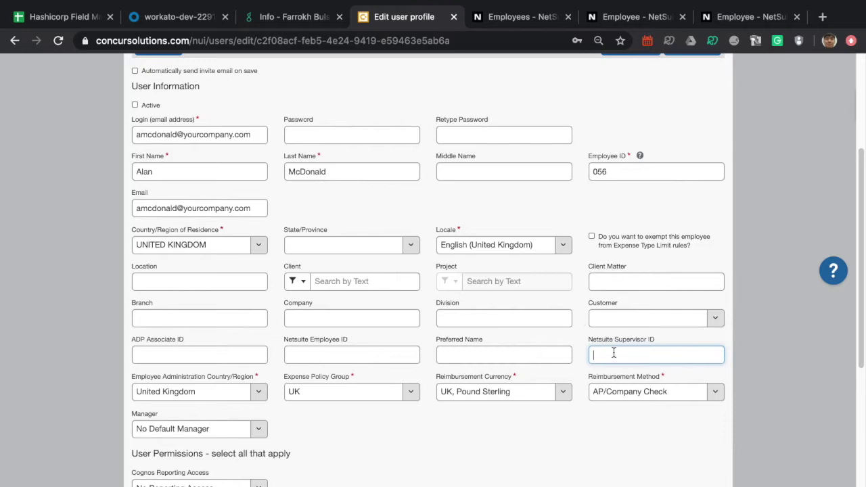
left_click(584, 246)
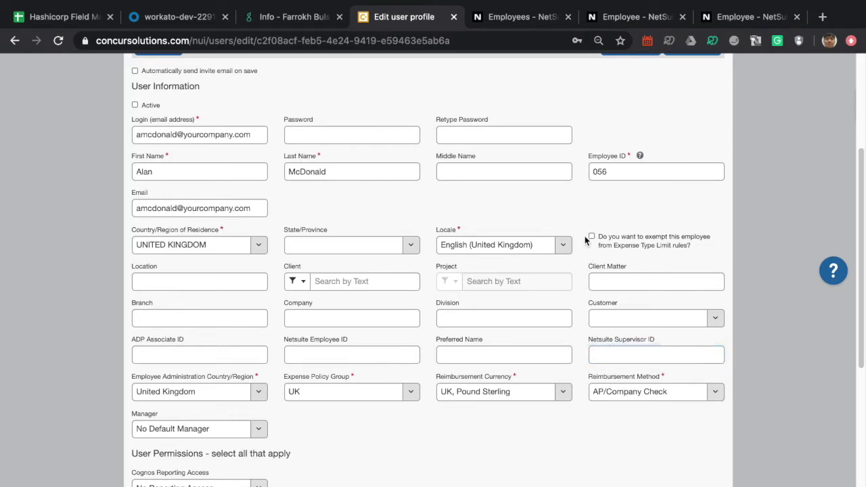
Switch to the supervisor's NetSuite employee record and inspect the internal ID in its URL
left_click(723, 21)
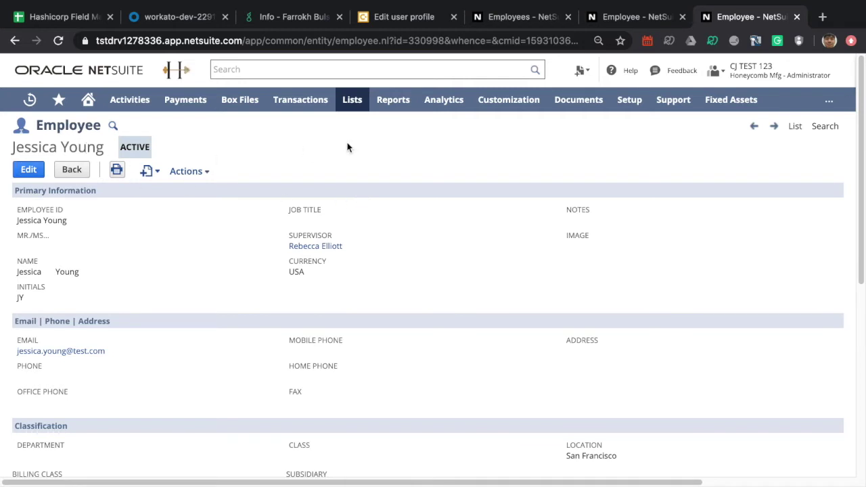
left_click(425, 39)
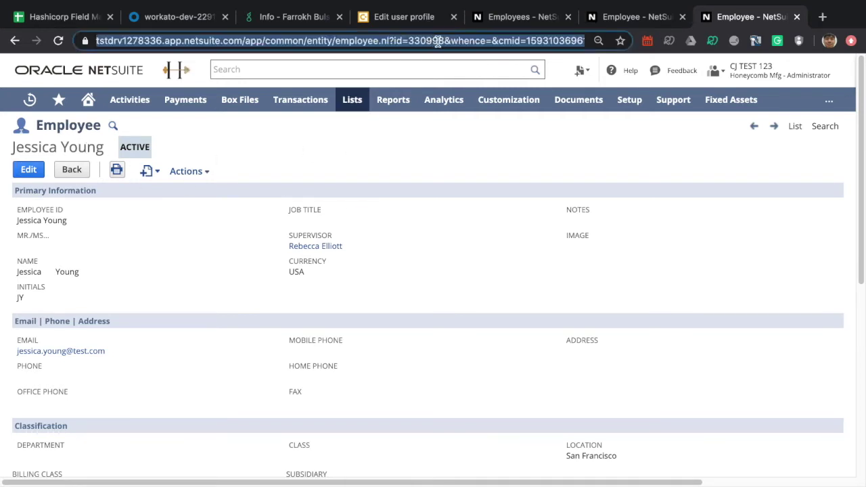
left_click(408, 135)
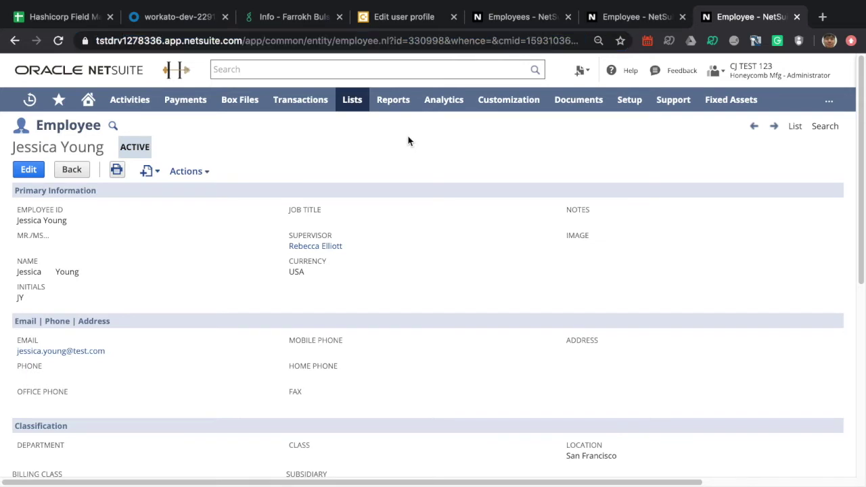
Return to the employee's NetSuite record and inspect the Location, Department and custom fields, including Preferred Name
left_click(605, 18)
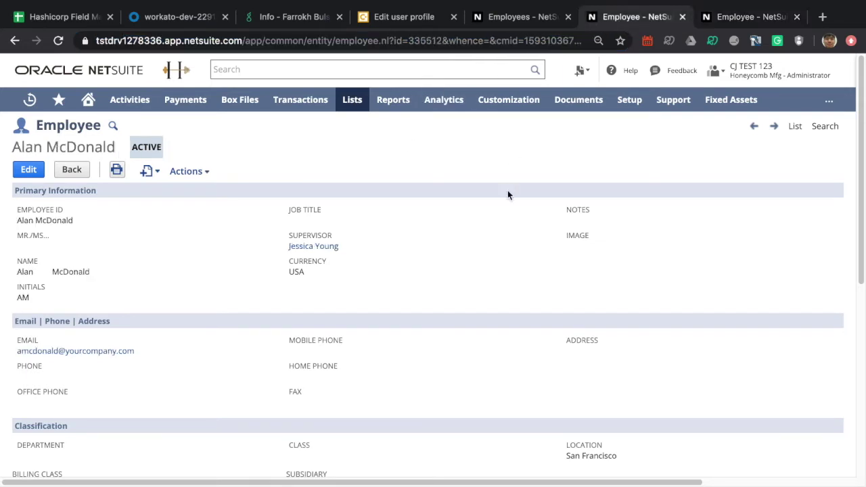
scroll(245, 262, "down", 2)
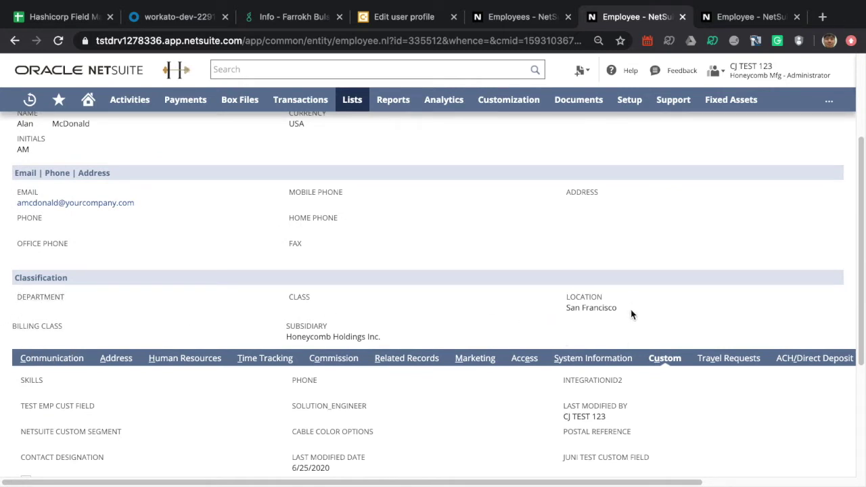
scroll(599, 335, "down", 3)
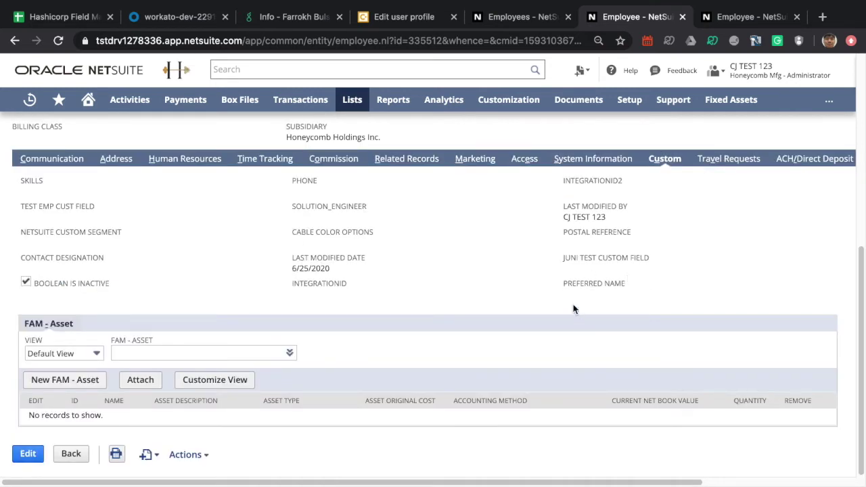
Inspect the same classification and custom fields on the supervisor's NetSuite employee record
left_click(718, 23)
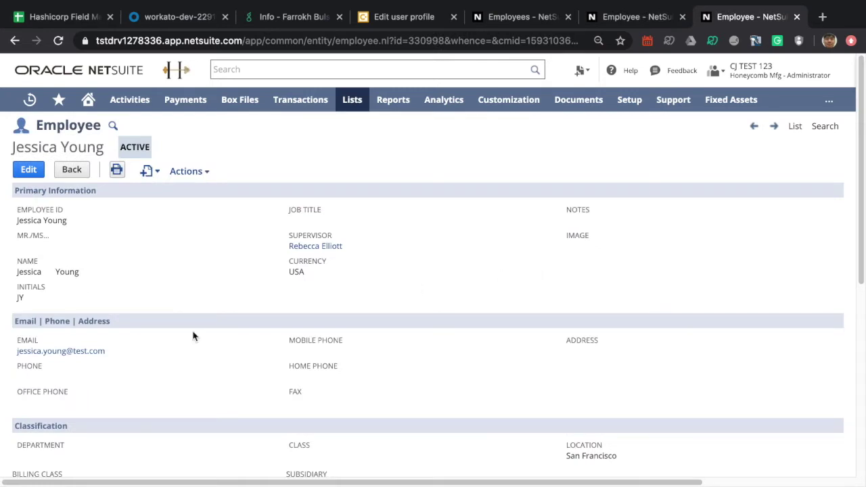
scroll(193, 336, "down", 1)
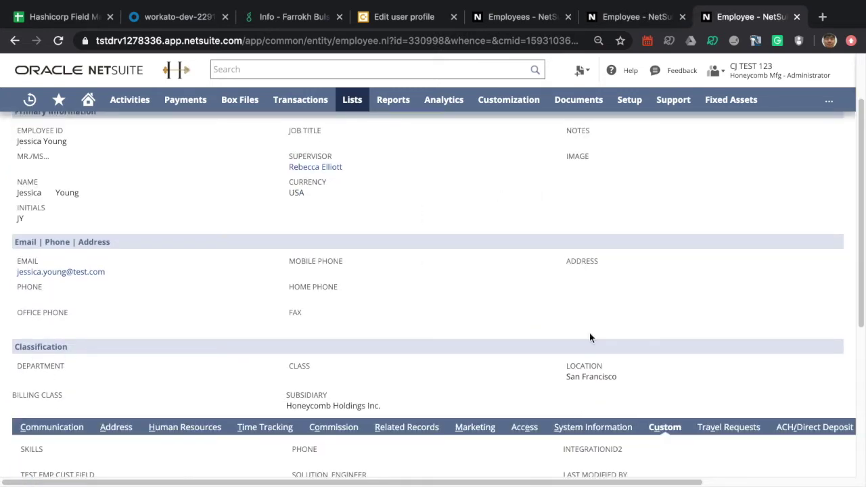
scroll(609, 334, "down", 3)
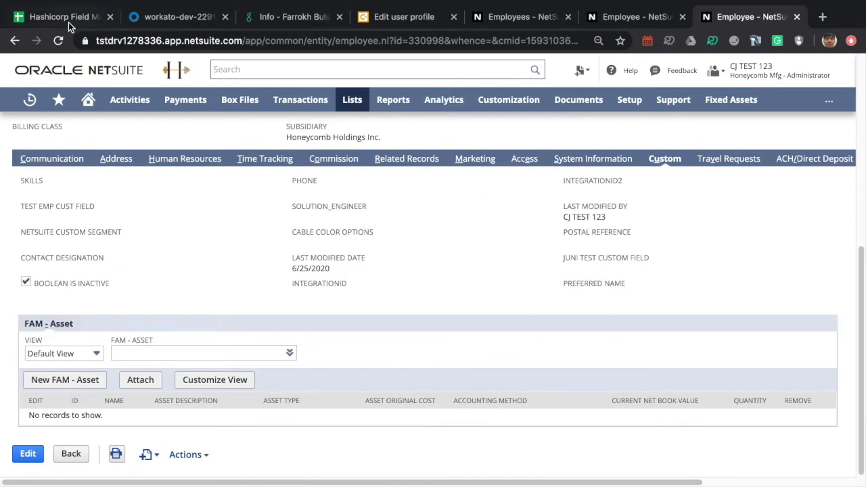
Compare the third employee's row in the Hashicorp Field Mappings sheet with that employee's Greenhouse Onboarding profile, including department and start date
left_click(45, 19)
left_click(106, 204)
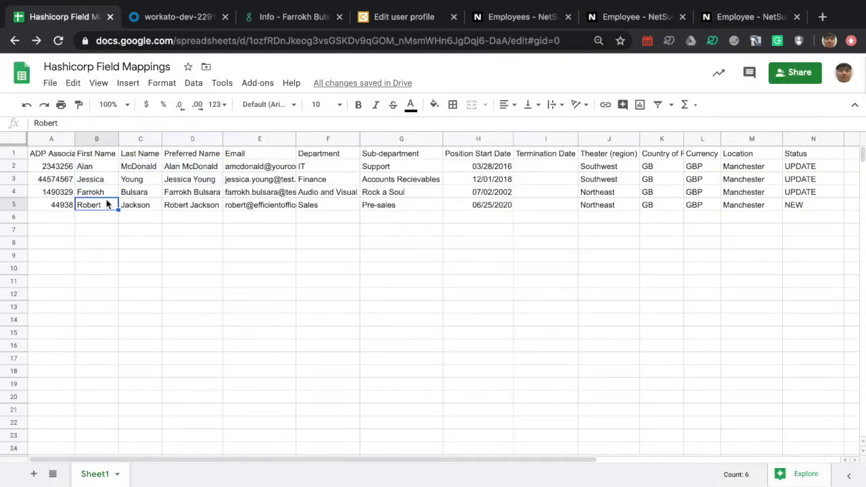
left_click_drag(68, 193, 176, 198)
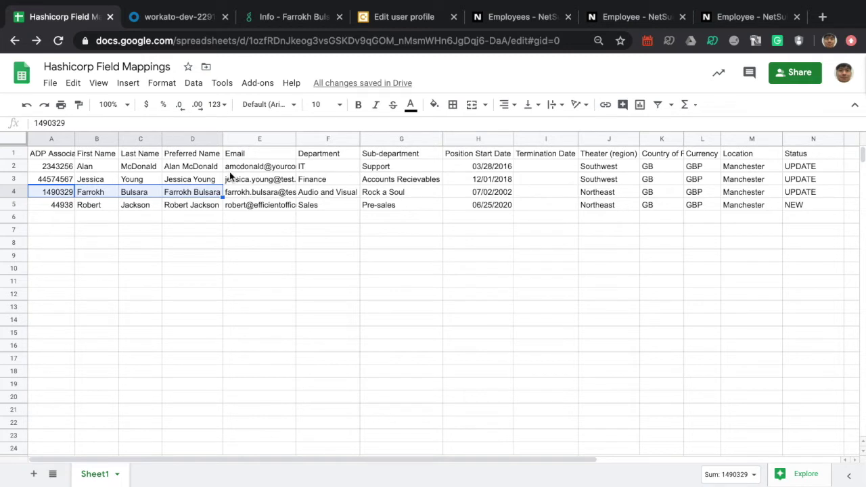
left_click(325, 23)
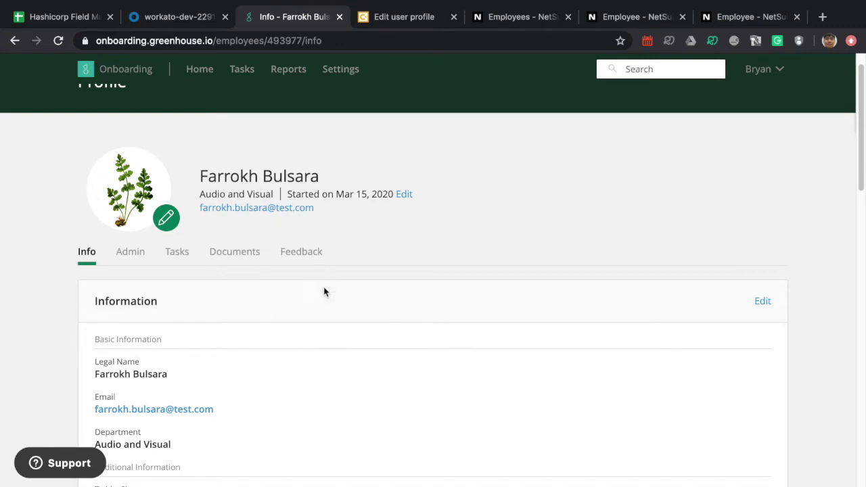
scroll(291, 311, "down", 1)
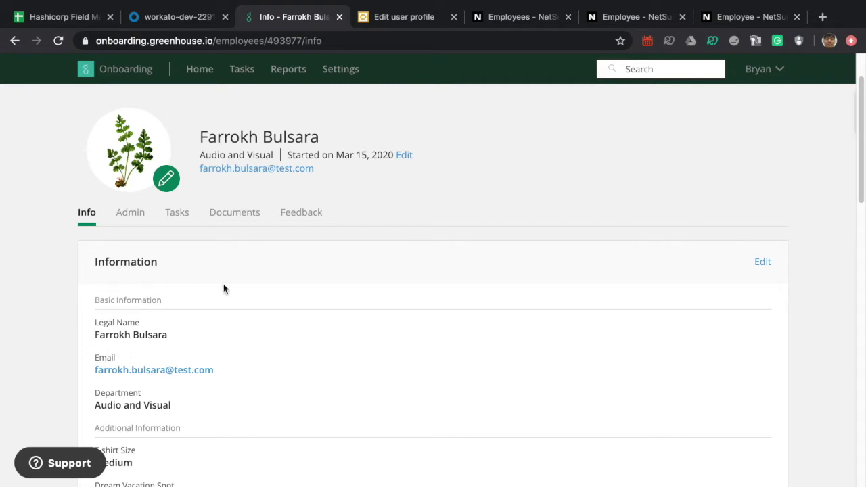
scroll(232, 214, "up", 2)
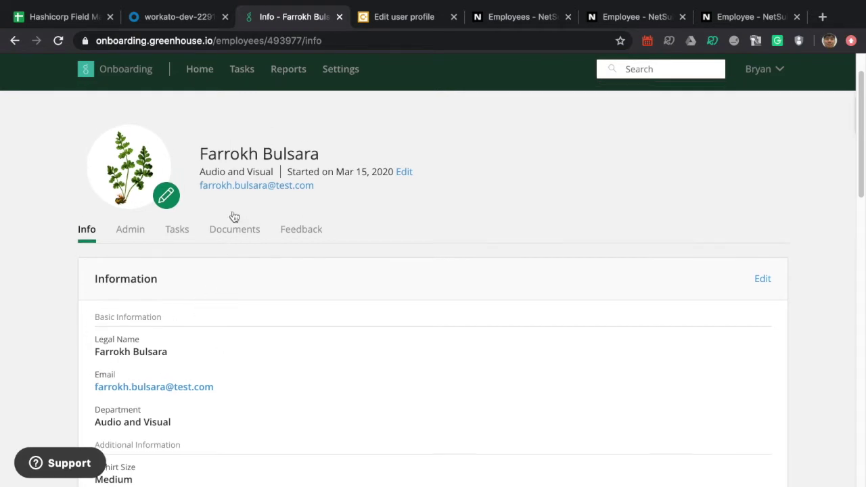
Review the row 5 employee's name, email and Status in the Hashicorp Field Mappings sheet
left_click(77, 16)
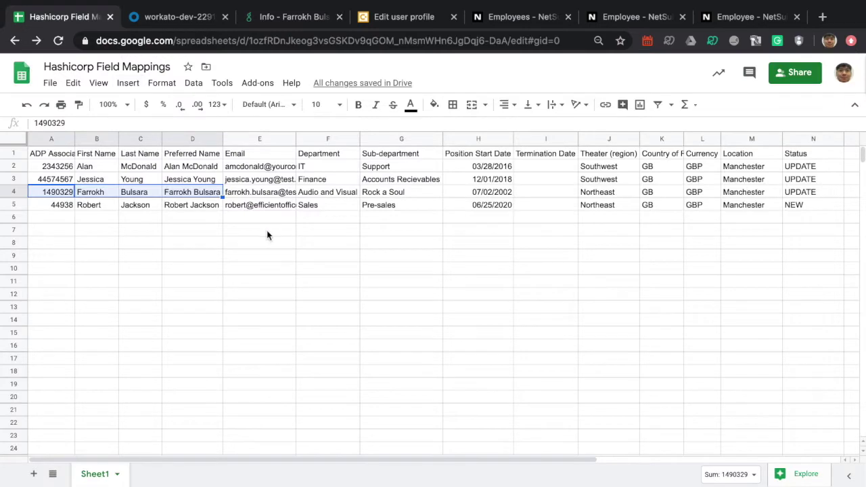
left_click_drag(90, 206, 251, 203)
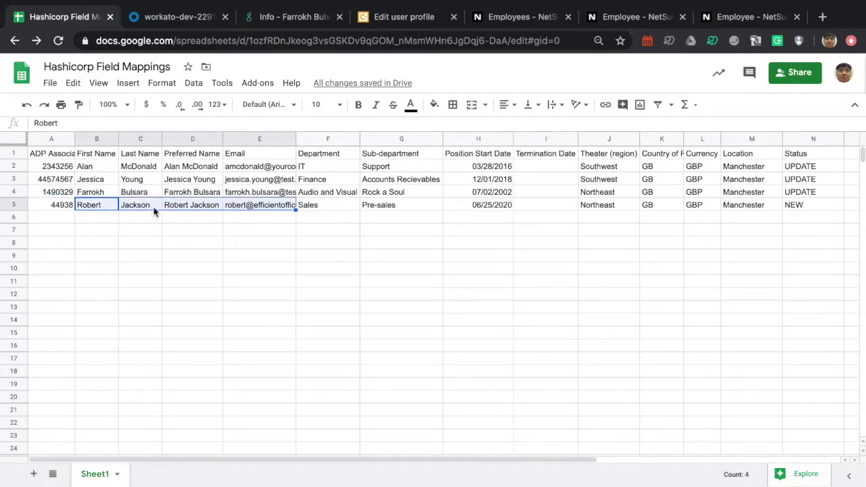
left_click(798, 204)
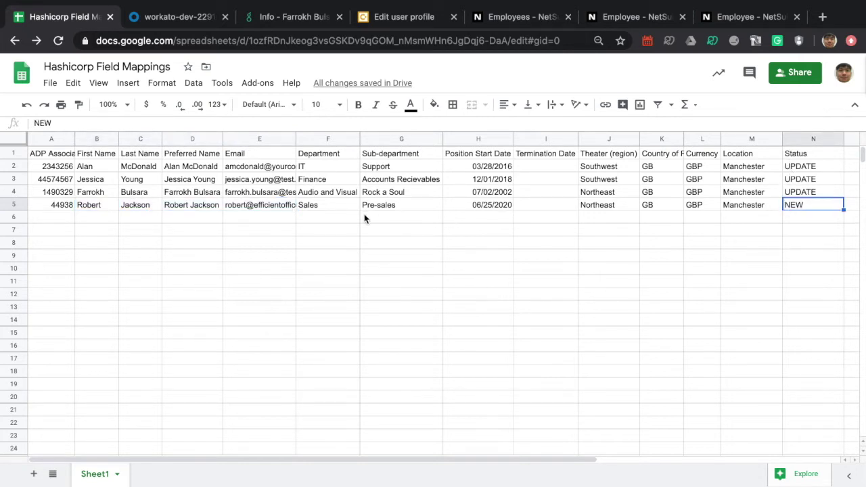
Search the Okta People list for the row 5 employee's first name
left_click(206, 19)
mouse_move(224, 112)
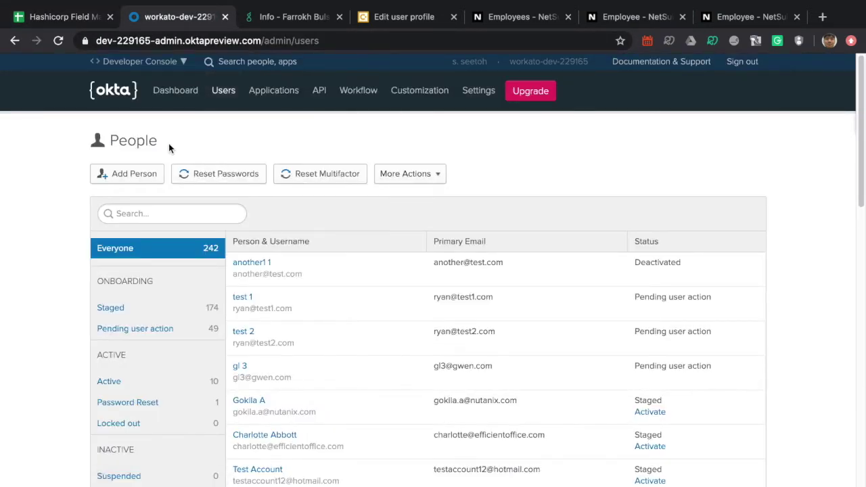
left_click(168, 217)
type("robert")
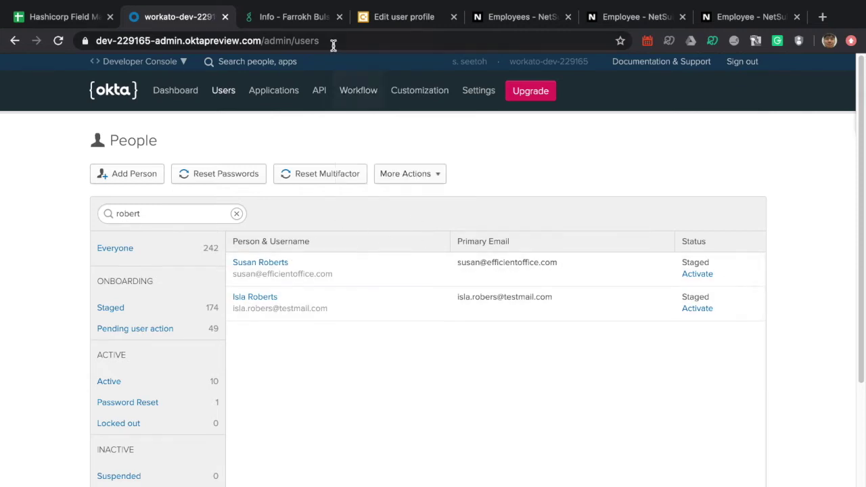
Download the current sheet of Hashicorp Field Mappings as a comma-separated values (.csv) file
left_click(58, 19)
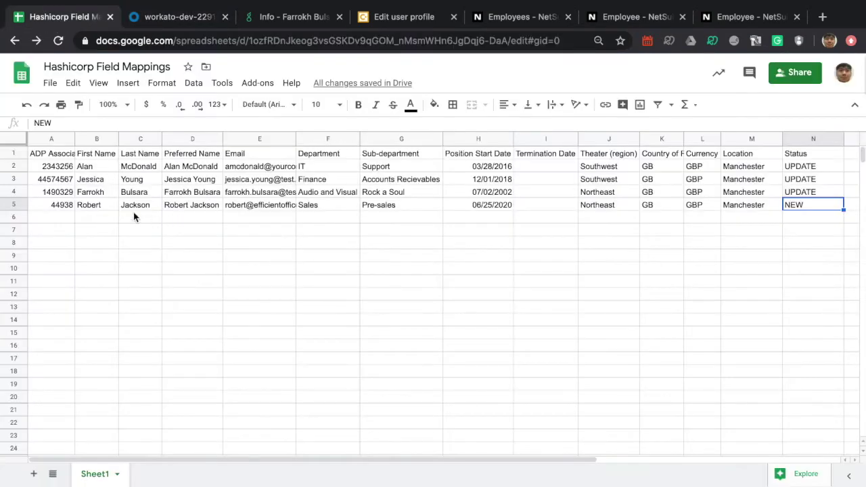
left_click(52, 84)
mouse_move(73, 84)
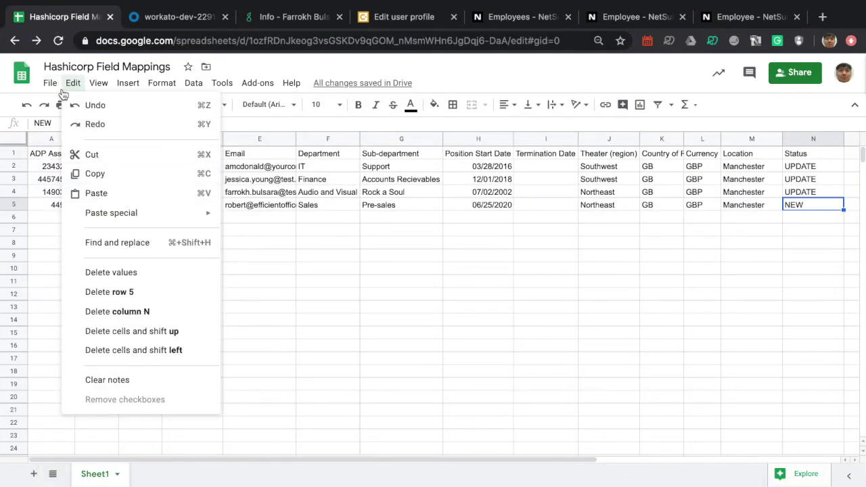
mouse_move(91, 223)
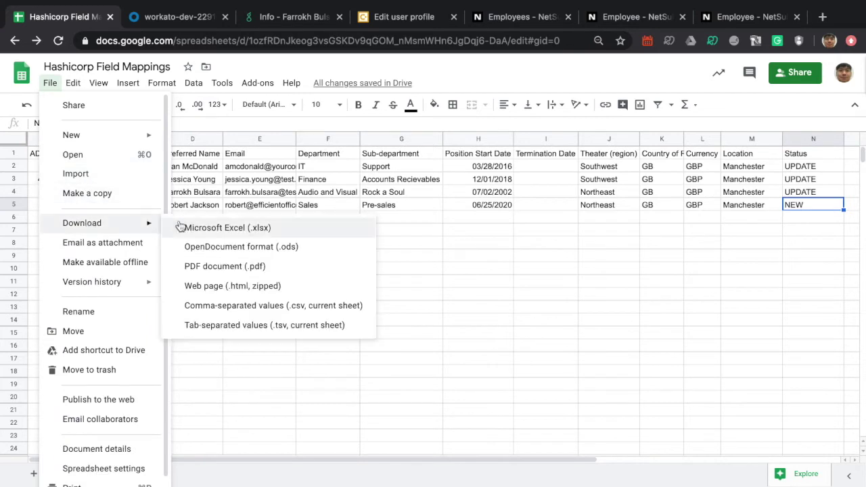
left_click(244, 306)
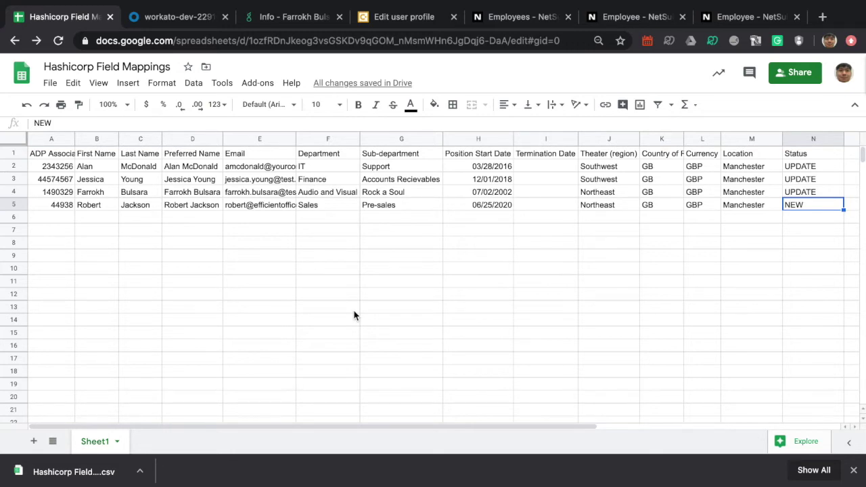
Switch to the file transfer client and upload the Hashicorp Field Mappings CSV from Downloads to the remote /uploads/Customers/Hashicorp Inc folder
key("super+Tab")
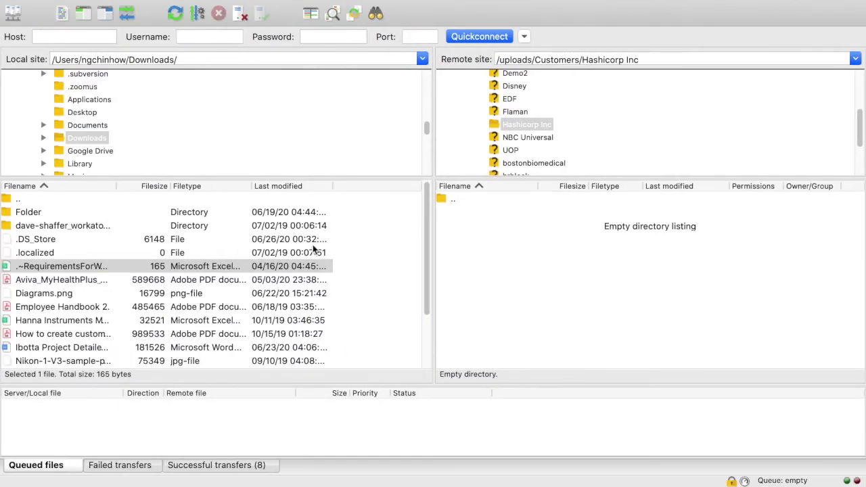
left_click(136, 139)
left_click(133, 128)
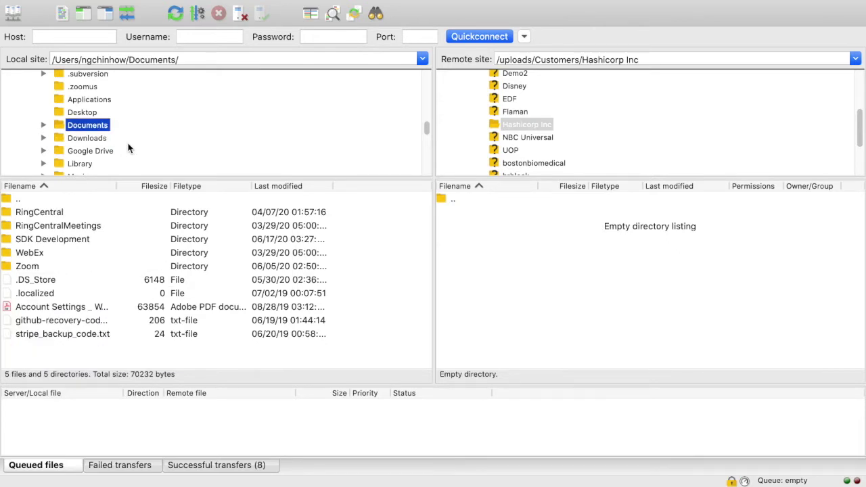
left_click(129, 140)
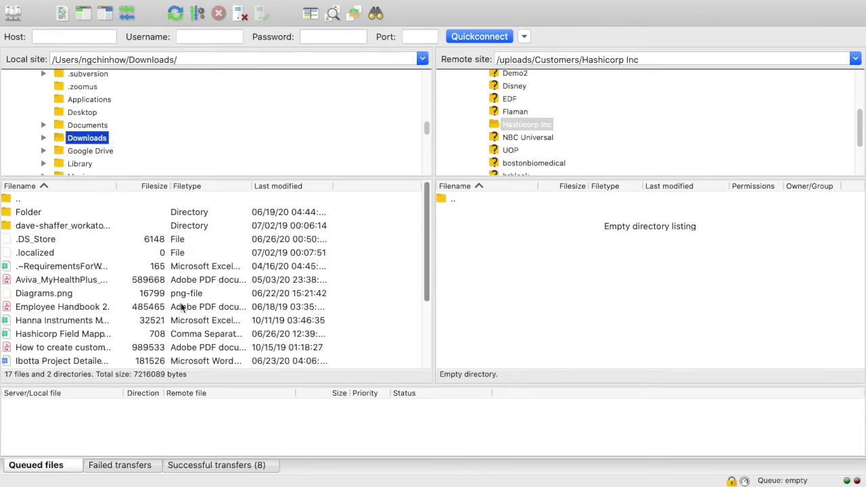
scroll(126, 240, "down", 3)
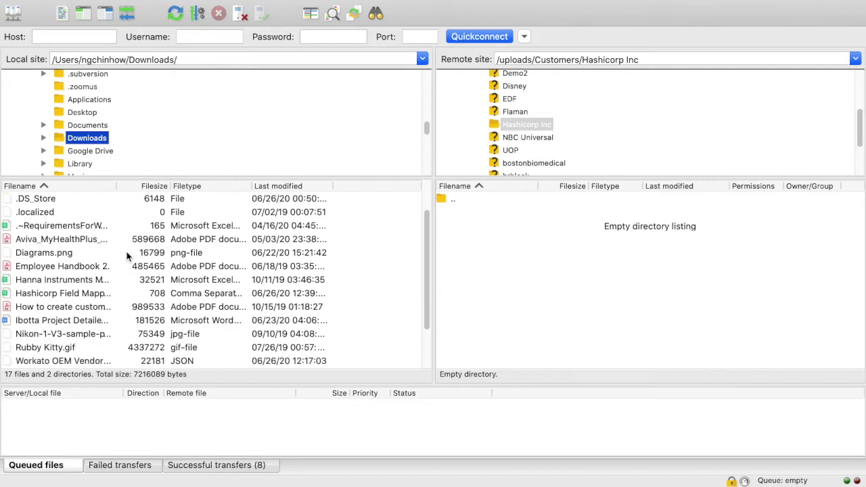
left_click(65, 295)
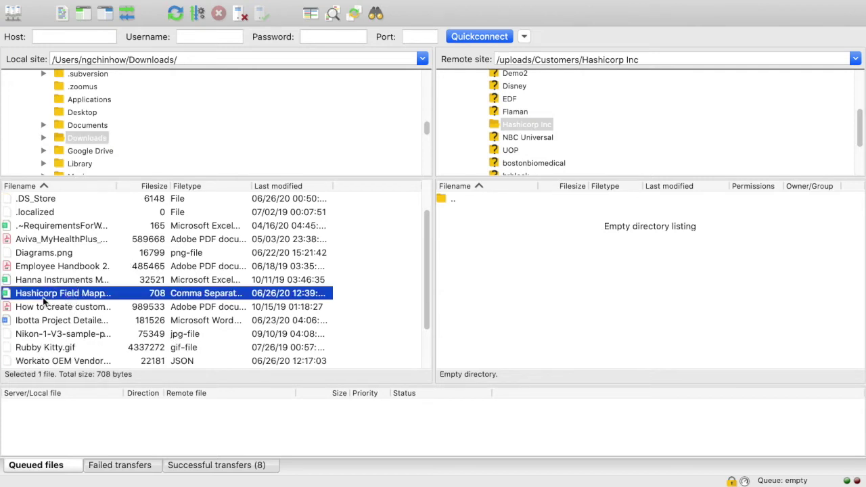
left_click_drag(337, 284, 553, 253)
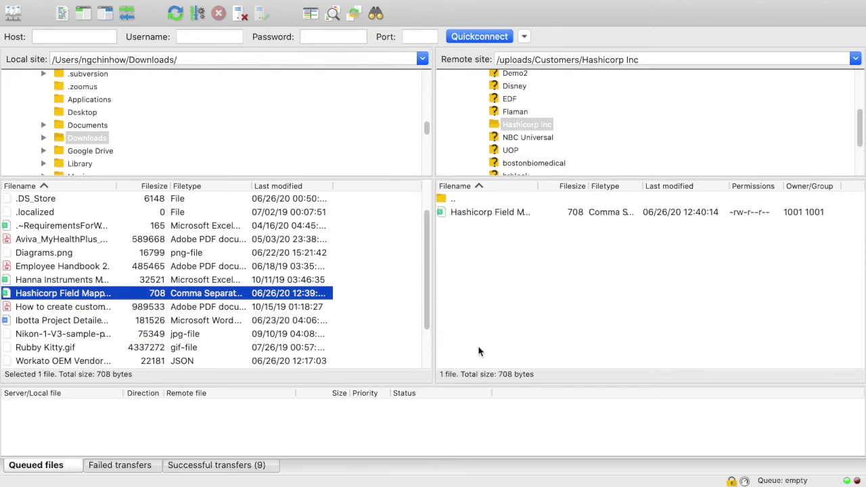
Return to the Hashicorp Field Mappings sheet in the browser and dismiss the finished-download bar
key("super+Tab")
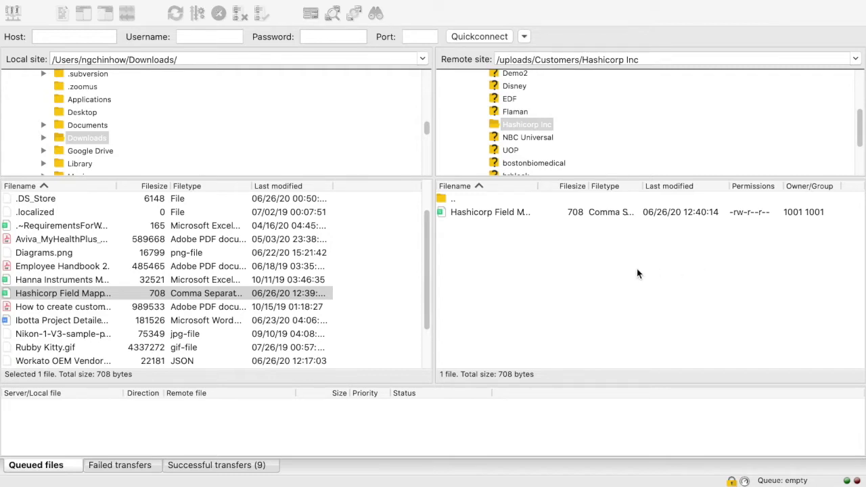
left_click(552, 264)
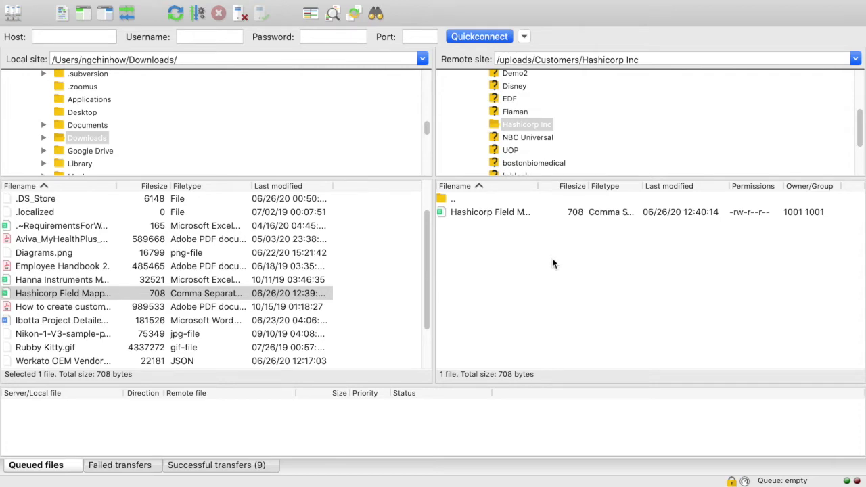
key("super+Tab")
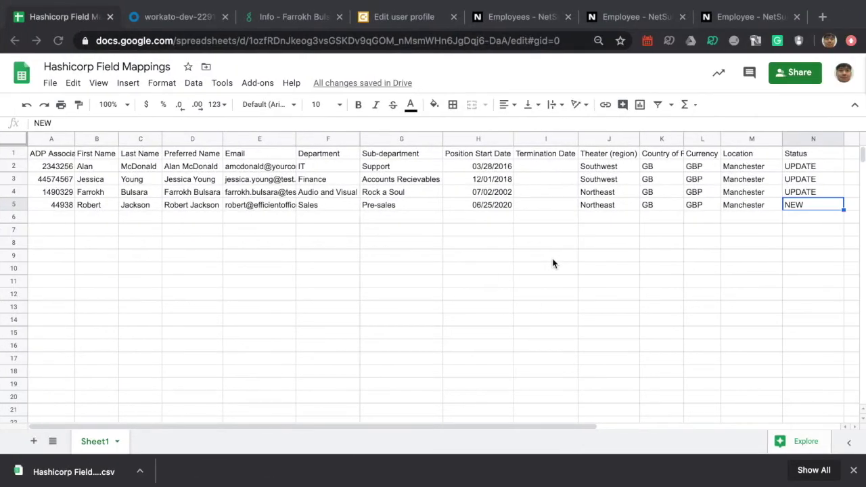
left_click(852, 471)
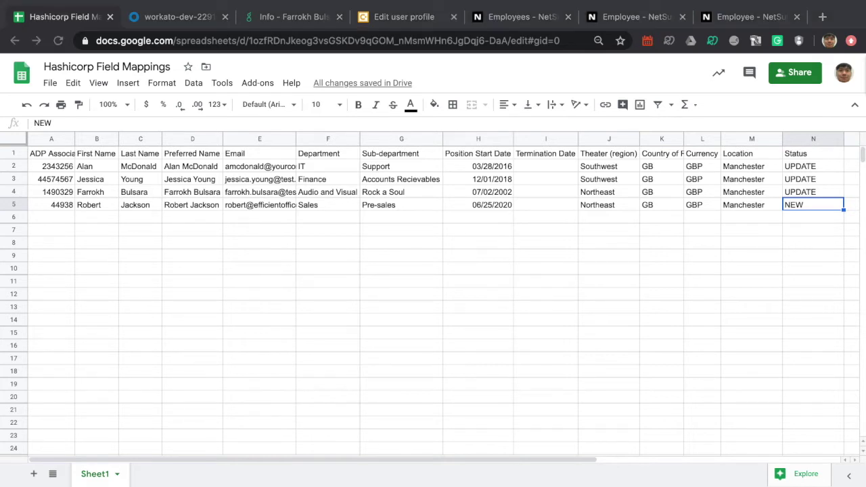
Switch to the employee's SAP Concur user profile and reload it to fetch the synced data
left_click(377, 21)
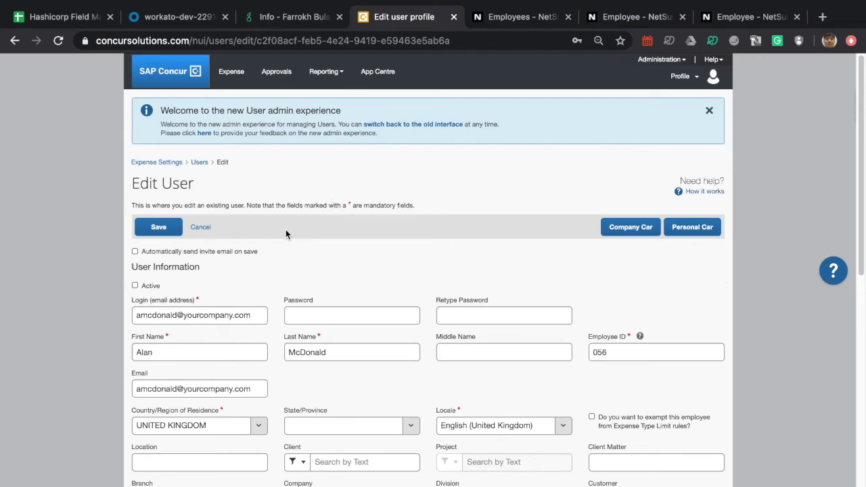
scroll(285, 228, "down", 2)
key("super+r")
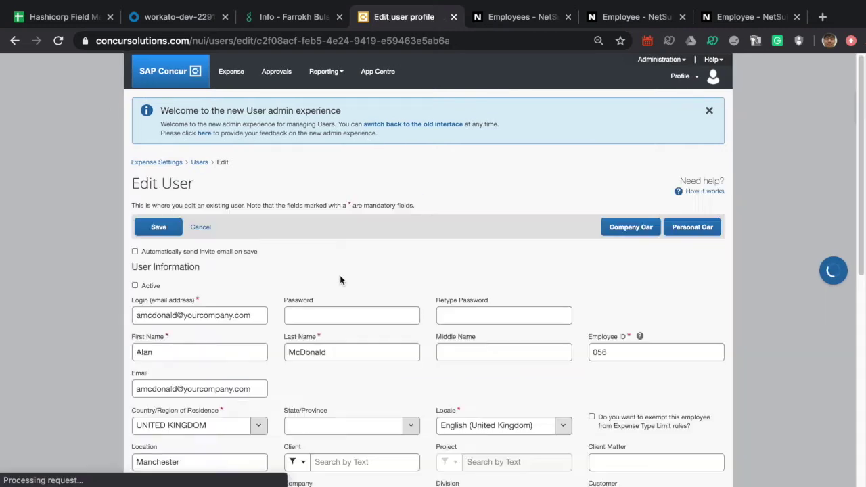
Examine the Location and ADP Associate ID fields in the reloaded Concur user profile
scroll(358, 225, "down", 5)
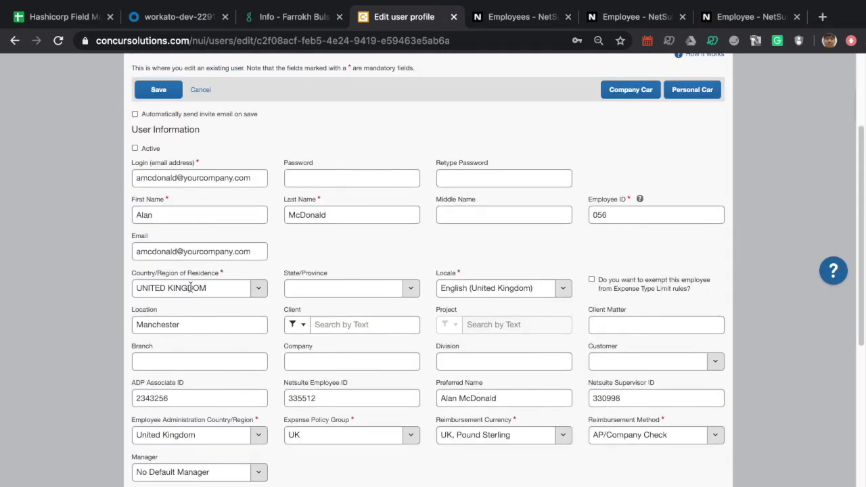
left_click(191, 325)
scroll(192, 328, "down", 1)
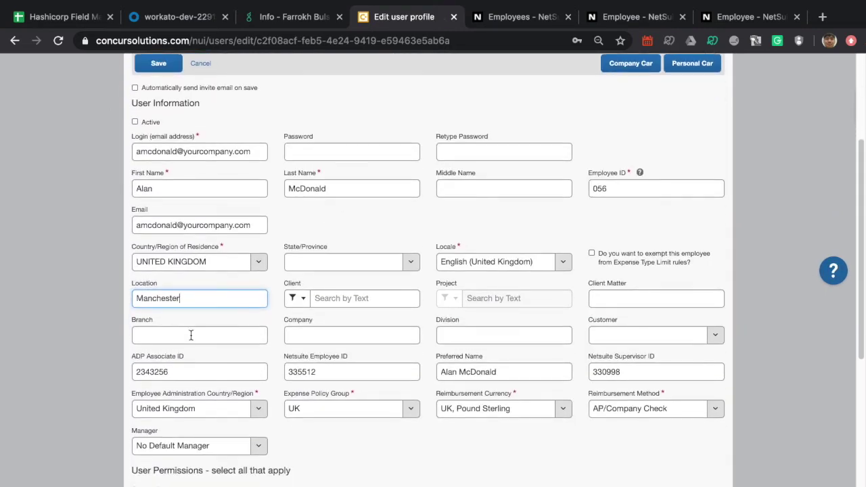
left_click(184, 373)
left_click(205, 302)
left_click(233, 369)
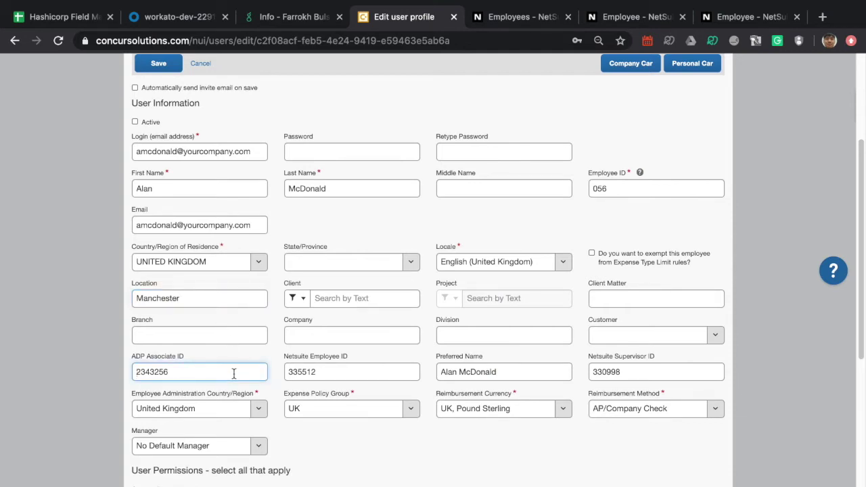
Examine the Netsuite Employee ID, Netsuite Supervisor ID and Preferred Name fields in the Concur user profile
left_click(320, 371)
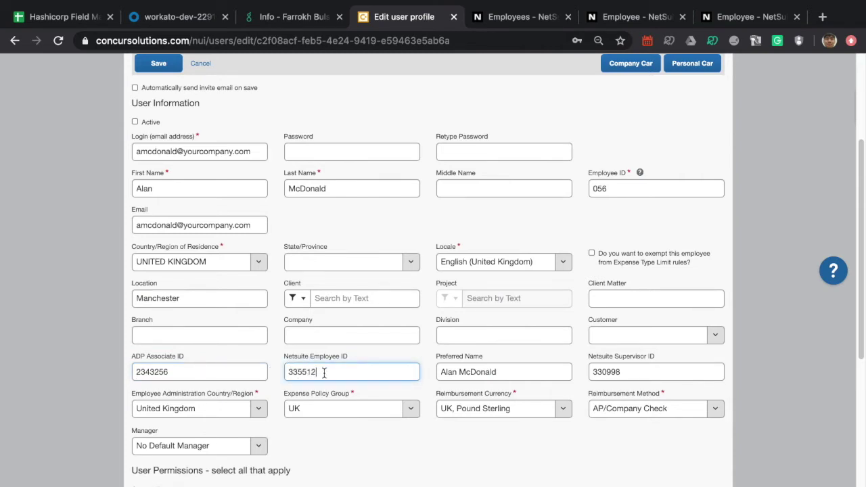
left_click(636, 371)
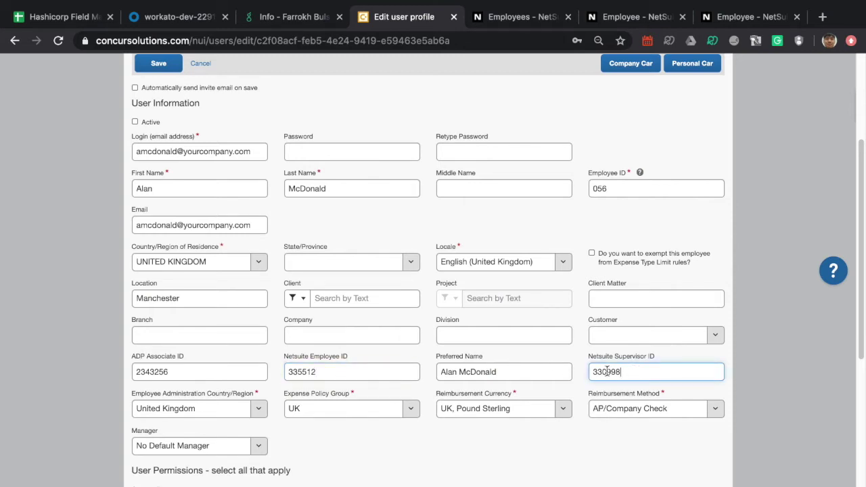
left_click(520, 376)
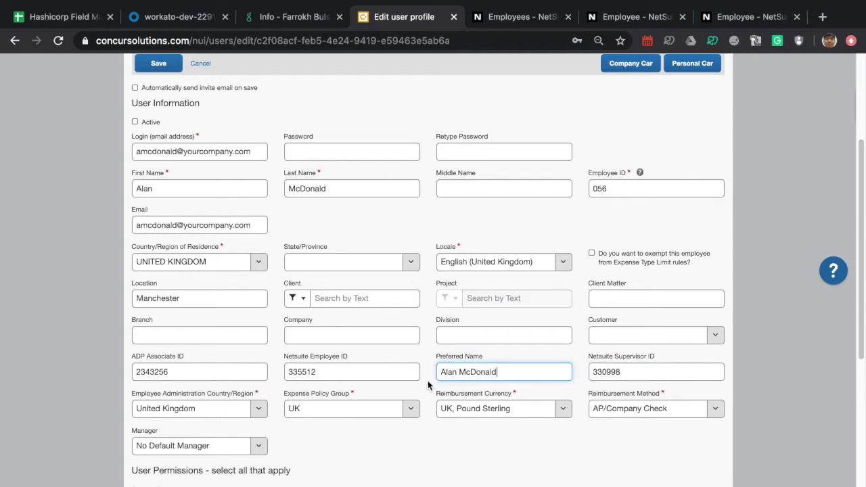
left_click(422, 377)
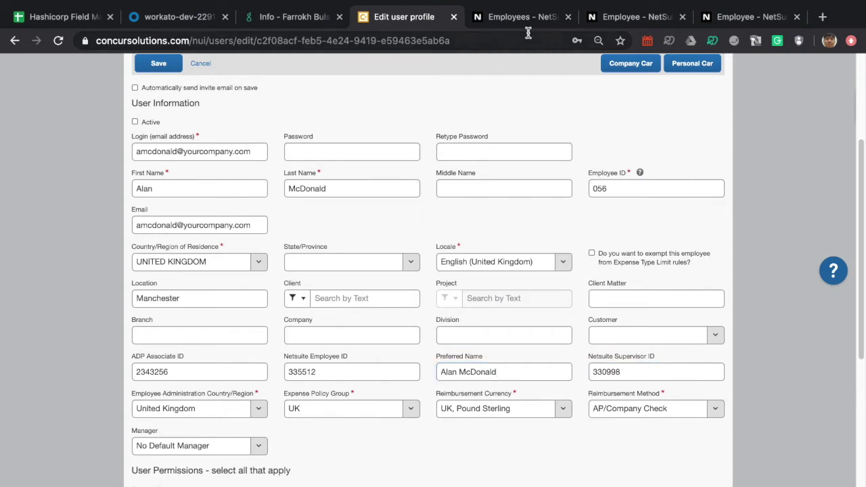
Switch to the same employee's NetSuite record and reload it to fetch the synced data
left_click(589, 19)
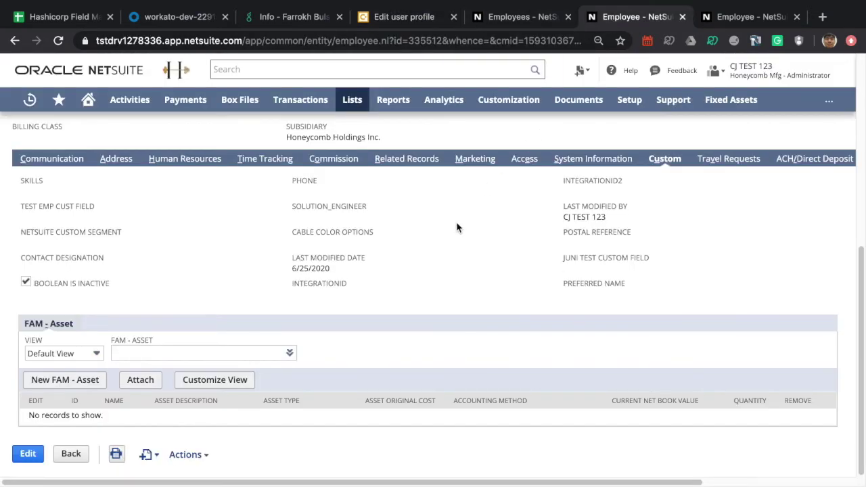
scroll(359, 275, "up", 2)
scroll(358, 276, "up", 5)
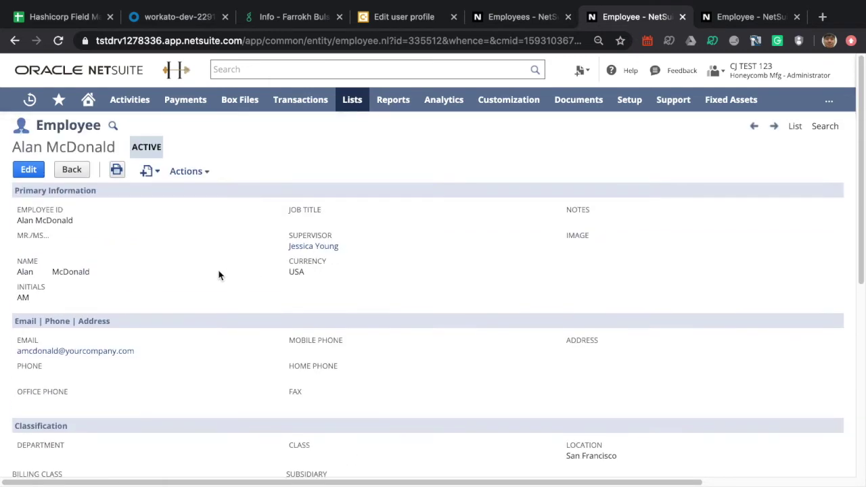
key("super+r")
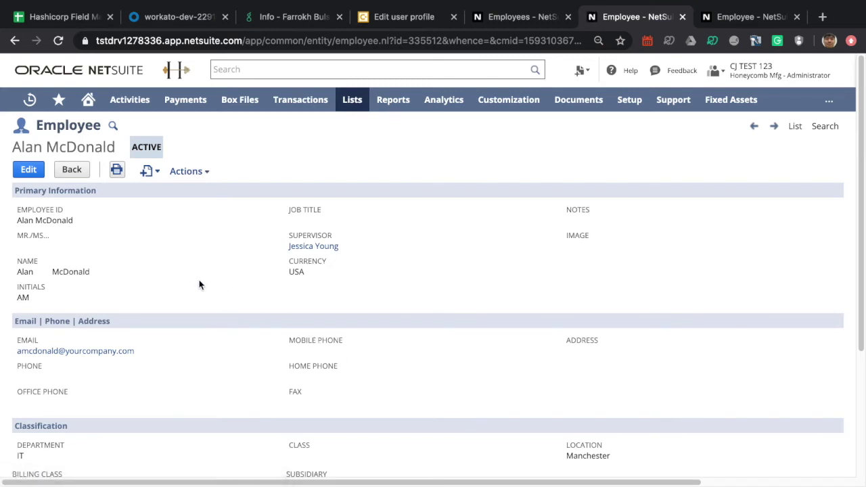
Examine the Department and Location classification and the custom Preferred Name field in the employee's NetSuite record
scroll(198, 271, "down", 3)
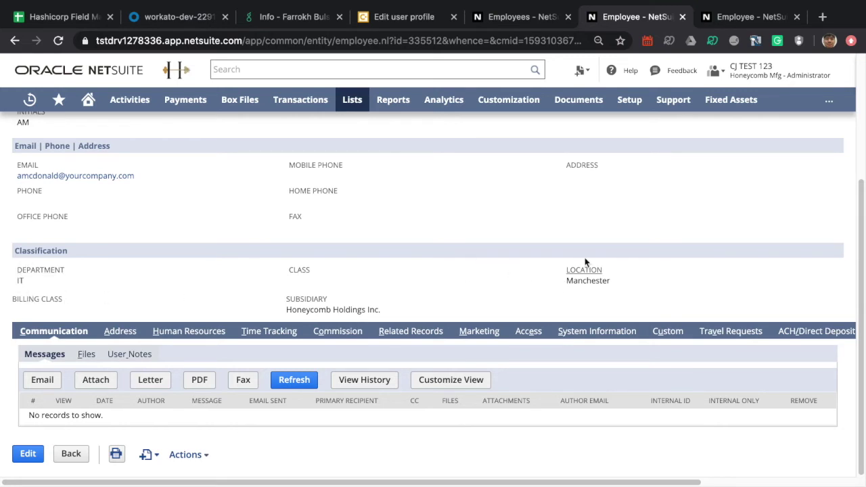
left_click(679, 331)
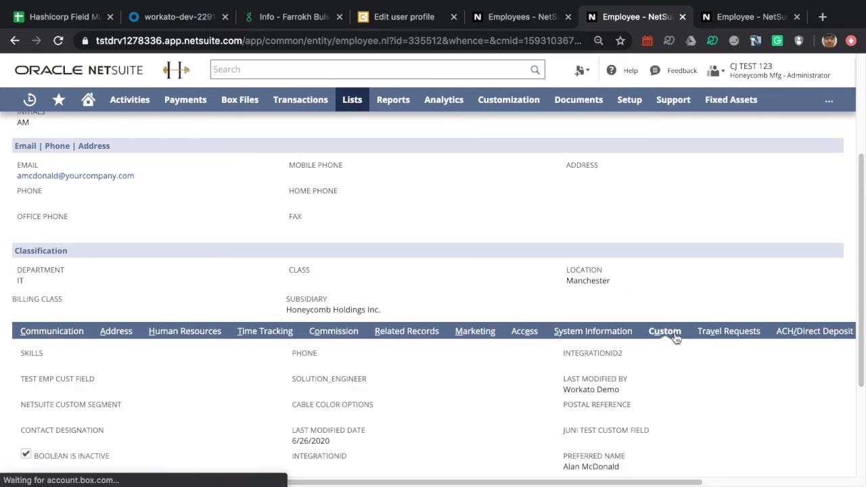
scroll(462, 279, "down", 2)
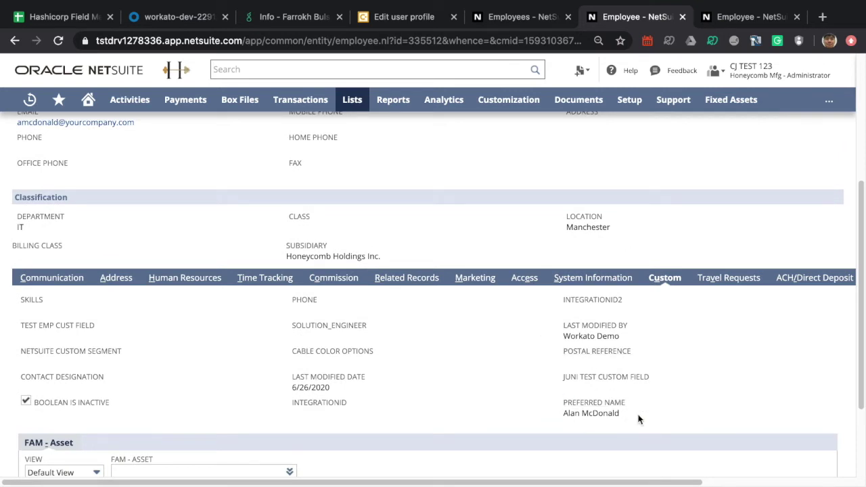
Switch to the supervisor's NetSuite record, reload it and examine its Department and Location classification
left_click(714, 14)
key("ctrl+r")
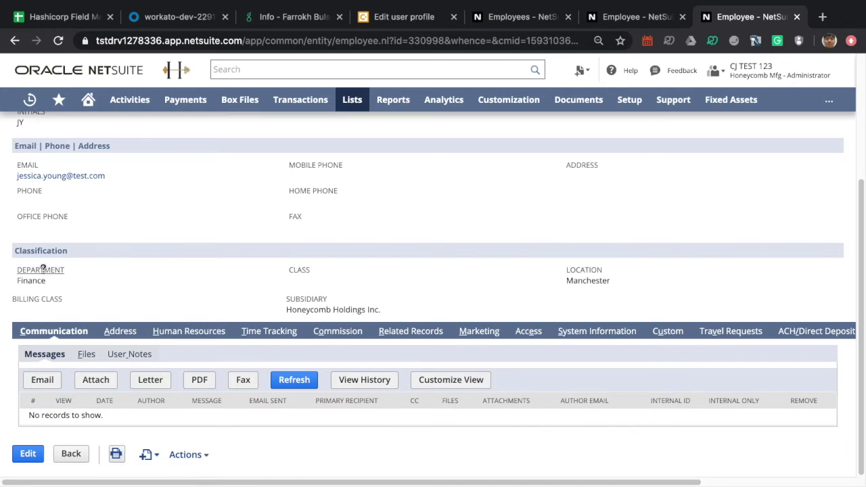
scroll(48, 268, "up", 1)
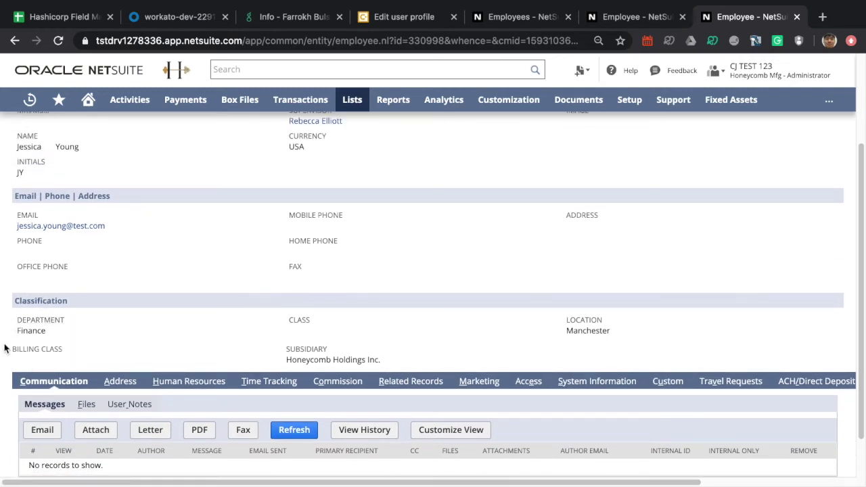
scroll(581, 310, "down", 1)
Examine the custom Preferred Name field and the primary information in the supervisor's NetSuite record
left_click(666, 333)
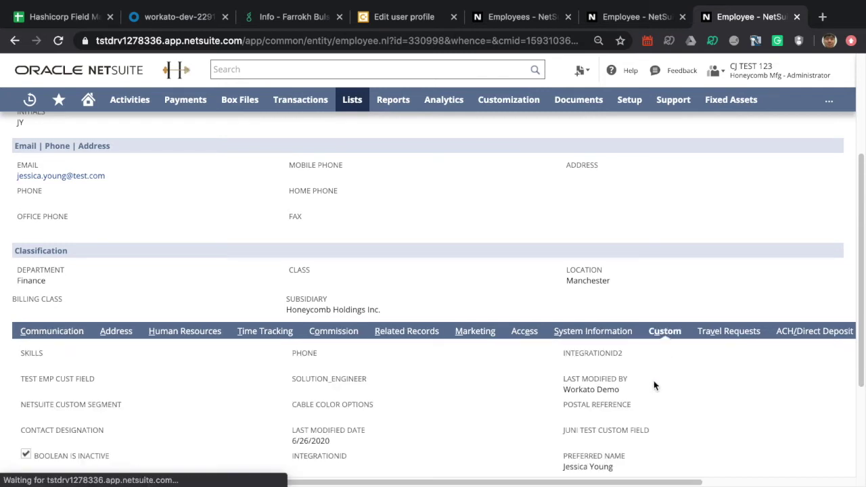
scroll(653, 385, "down", 1)
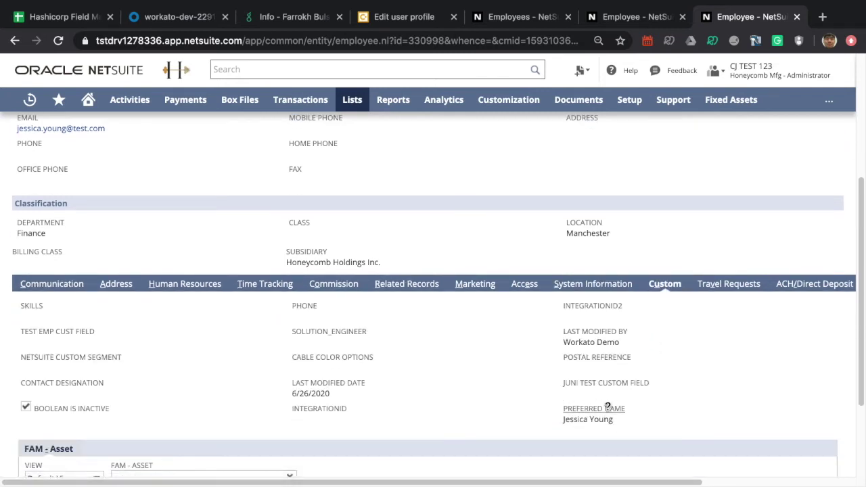
scroll(485, 322, "up", 2)
scroll(484, 320, "up", 3)
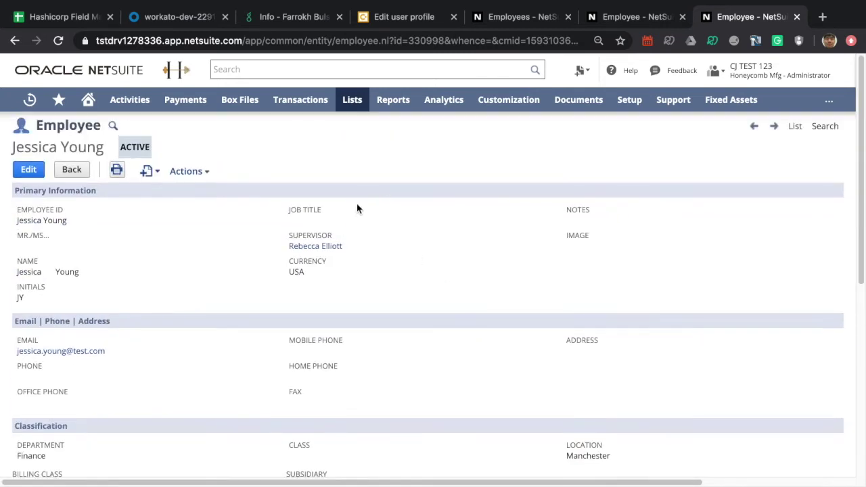
Switch to the Greenhouse Onboarding employee profile, reload it and examine the Preferred Name field
left_click(298, 25)
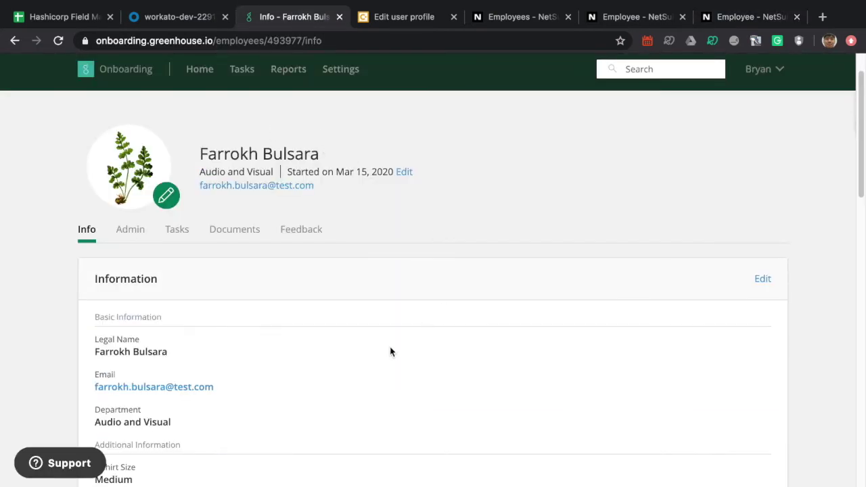
key("super+r")
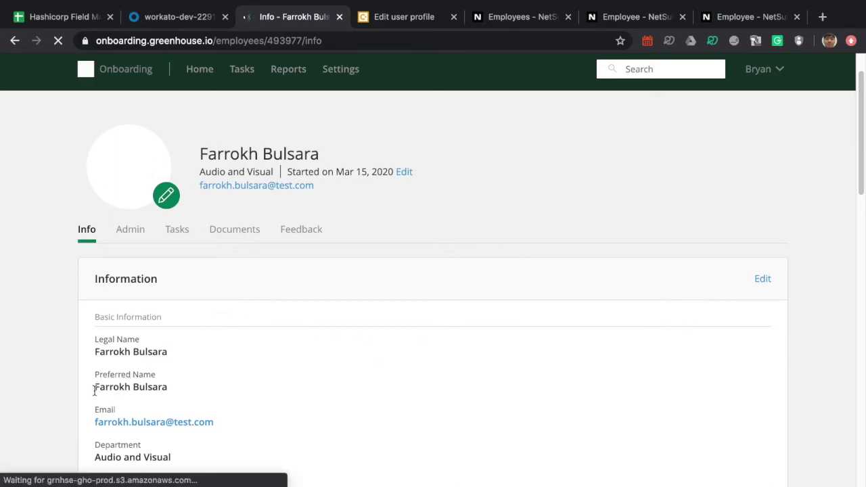
left_click_drag(92, 388, 183, 385)
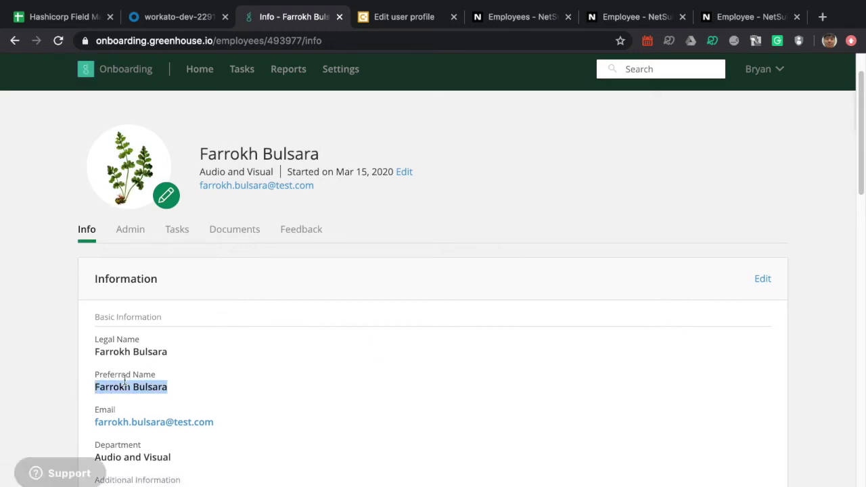
left_click(103, 387)
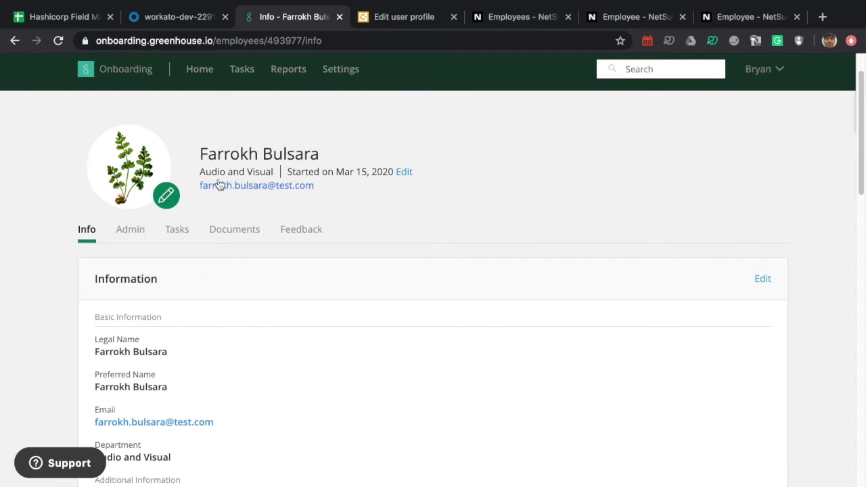
Switch to Okta, find the new employee by first name and examine the groups assigned to that person
left_click(207, 23)
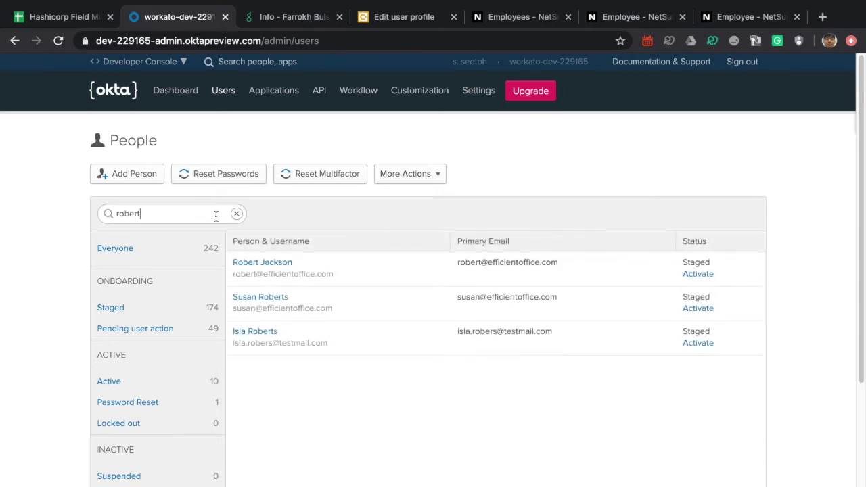
left_click(281, 264)
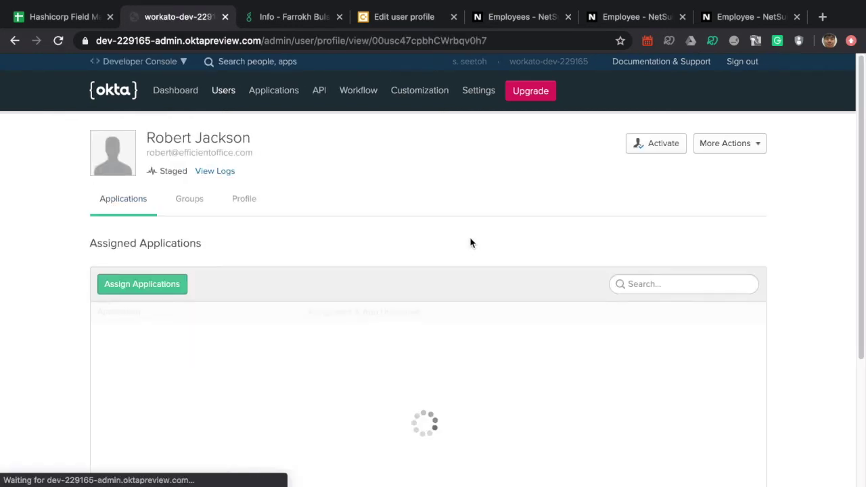
left_click(197, 209)
scroll(72, 315, "down", 1)
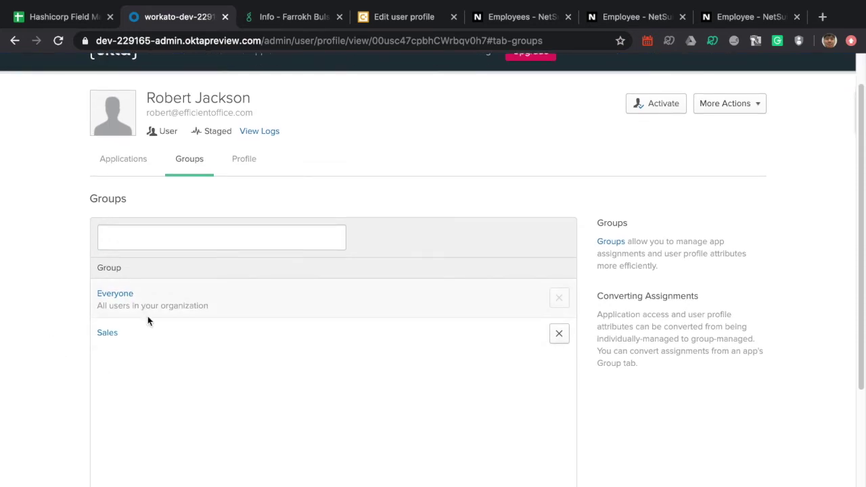
Compare the new employee's Department in cell F5 of the Hashicorp Field Mappings sheet with the Okta group list
left_click(59, 22)
left_click(303, 208)
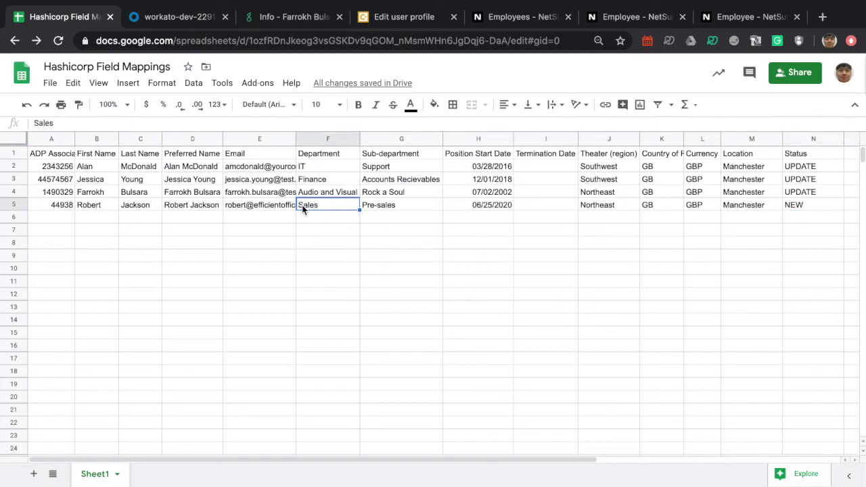
left_click(203, 19)
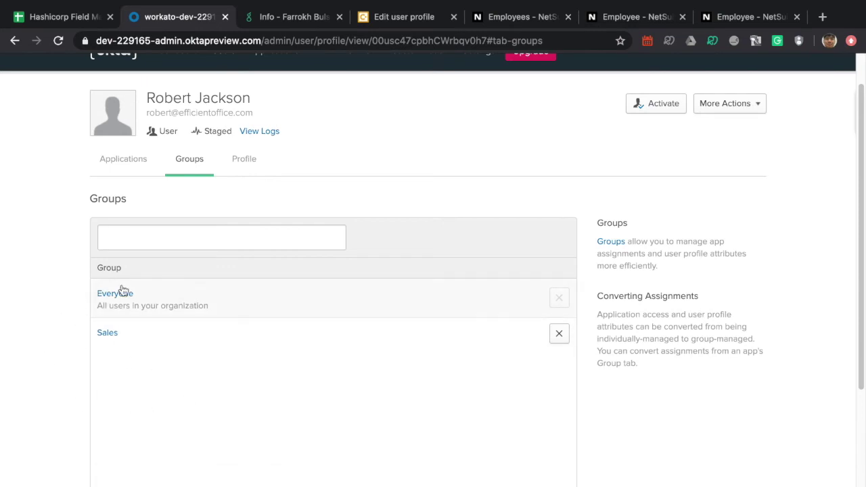
Open the new employee's Okta profile attributes and examine the name, primary email and Display name values
left_click(252, 161)
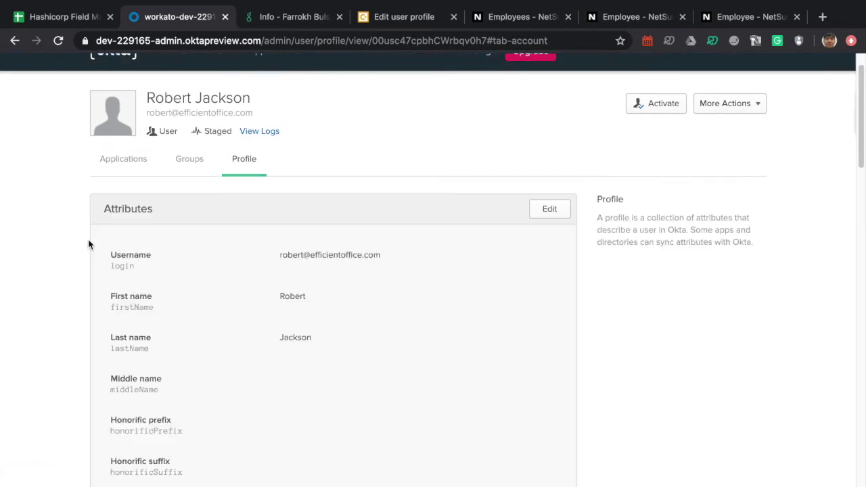
scroll(291, 275, "down", 4)
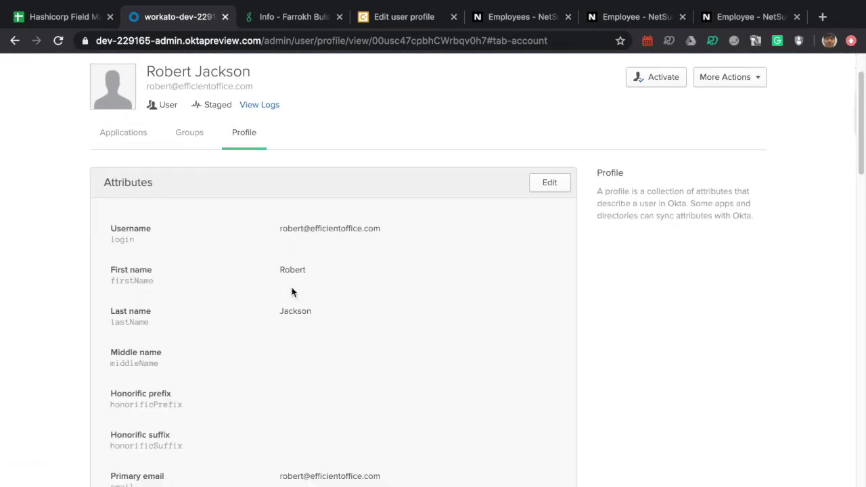
scroll(300, 269, "down", 2)
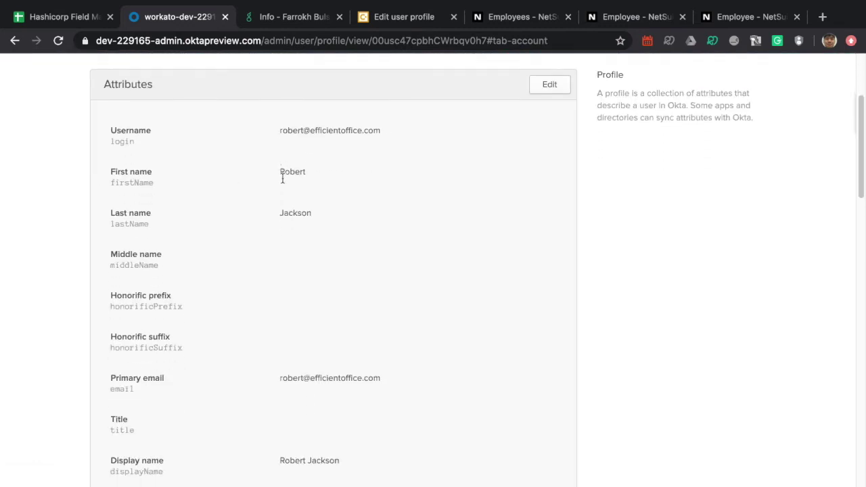
scroll(277, 304, "down", 2)
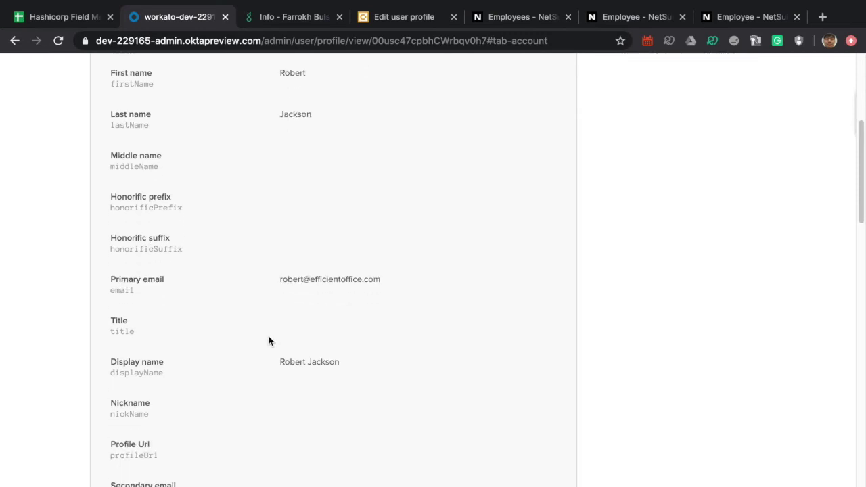
left_click_drag(272, 373, 340, 365)
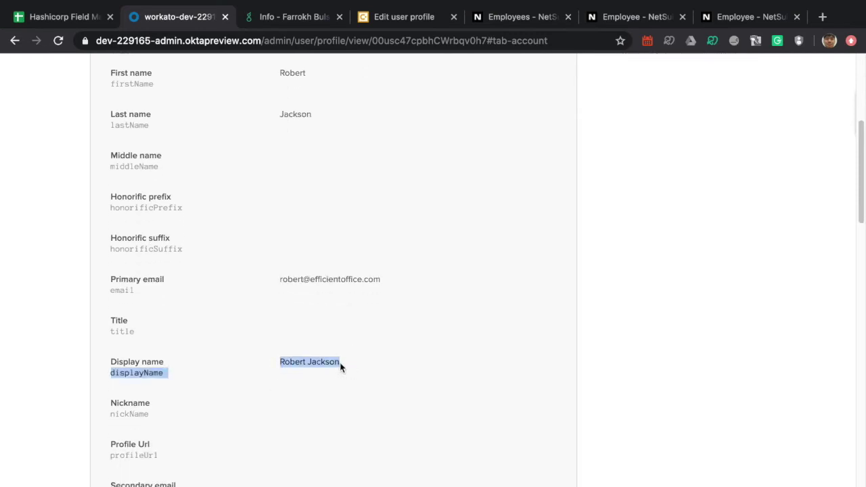
left_click(303, 370)
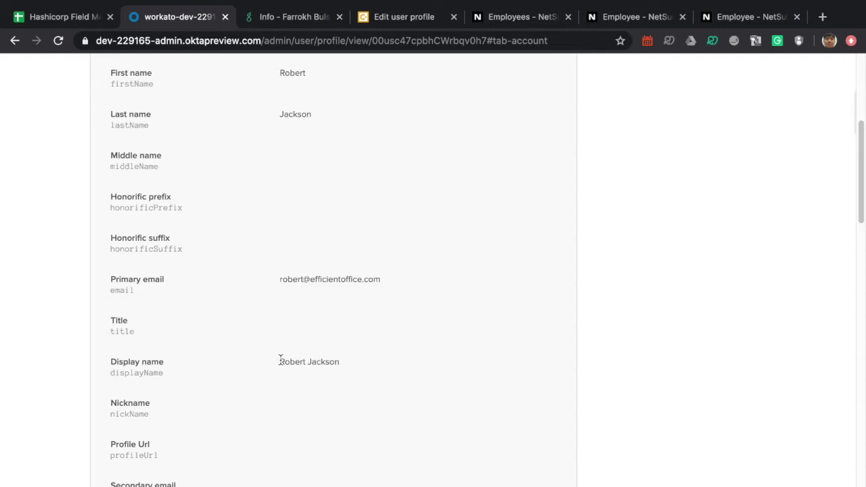
left_click_drag(280, 360, 363, 354)
Examine the Department, Sub-department and Theater (region) attributes in the new employee's Okta profile
scroll(292, 377, "down", 2)
scroll(291, 373, "down", 14)
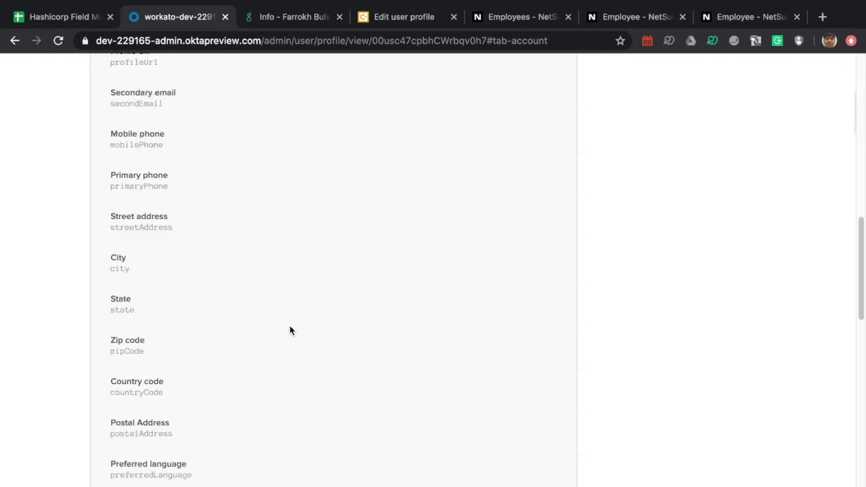
scroll(290, 329, "down", 10)
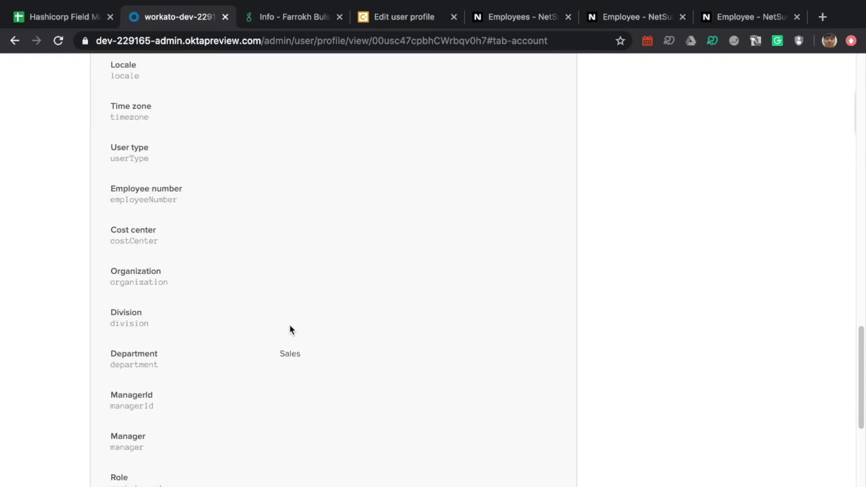
left_click_drag(271, 319, 315, 325)
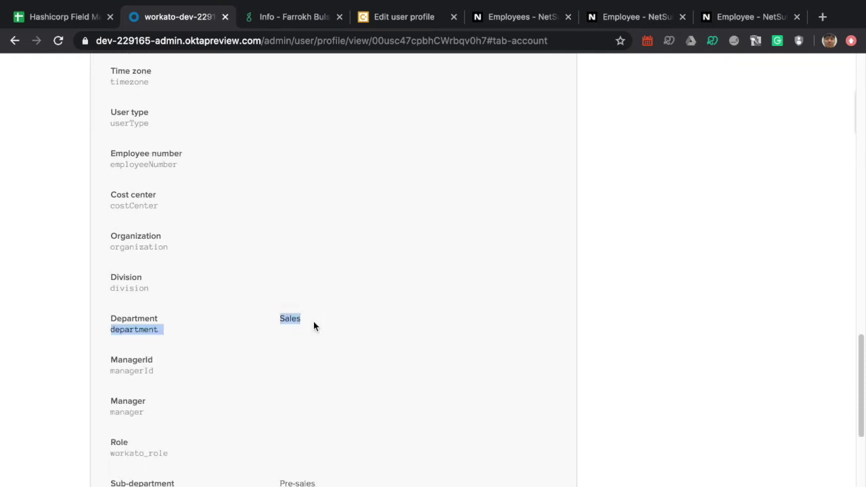
left_click(313, 325)
scroll(314, 327, "down", 1)
scroll(313, 328, "down", 4)
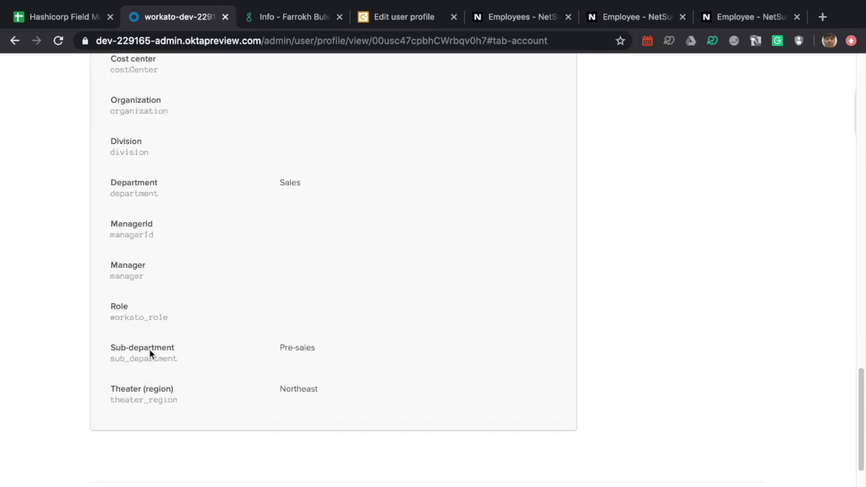
left_click_drag(110, 352, 349, 386)
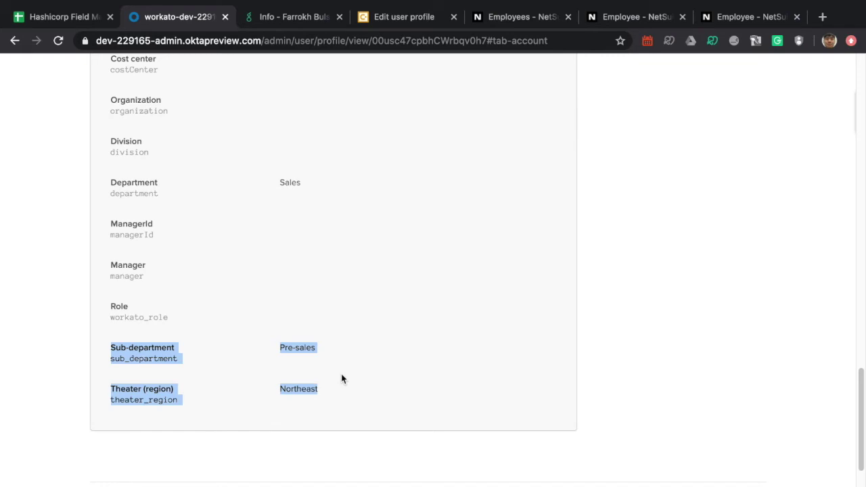
Switch to the Hashicorp Field Mappings sheet and check the new employee's Position Start Date in cell H5
left_click(283, 350)
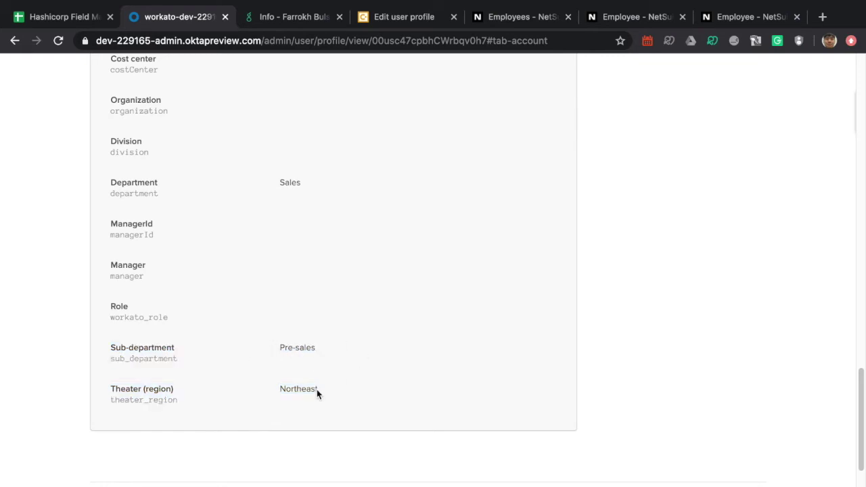
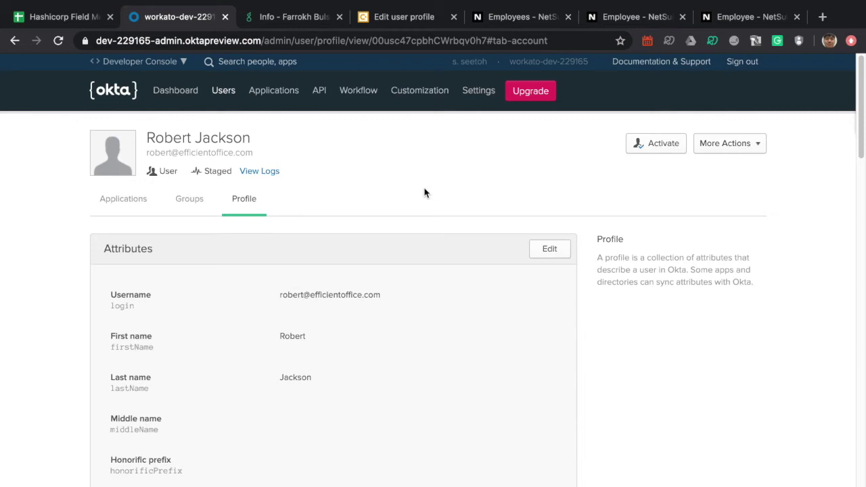
left_click(82, 21)
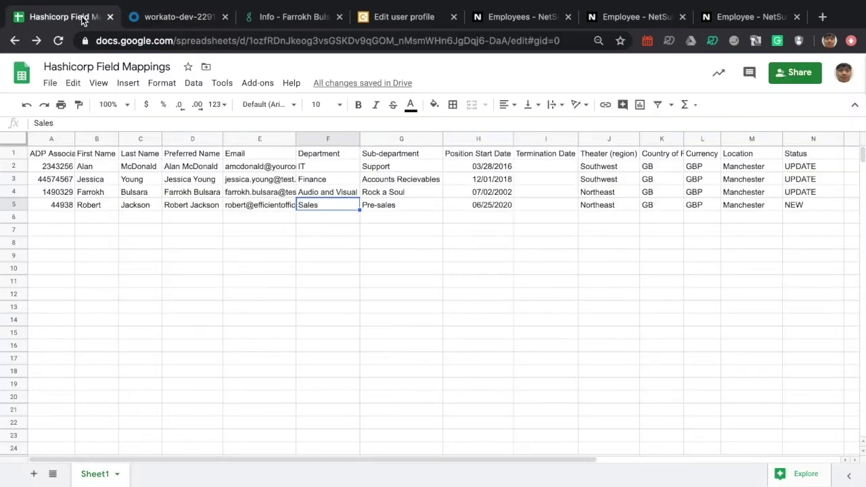
left_click(454, 205)
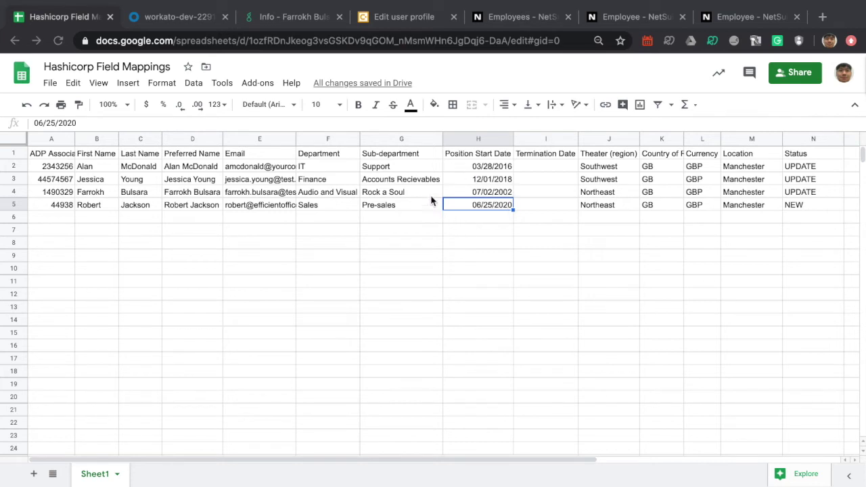
Return to the new employee's Okta profile, reload it and examine the account's activation status
left_click(194, 22)
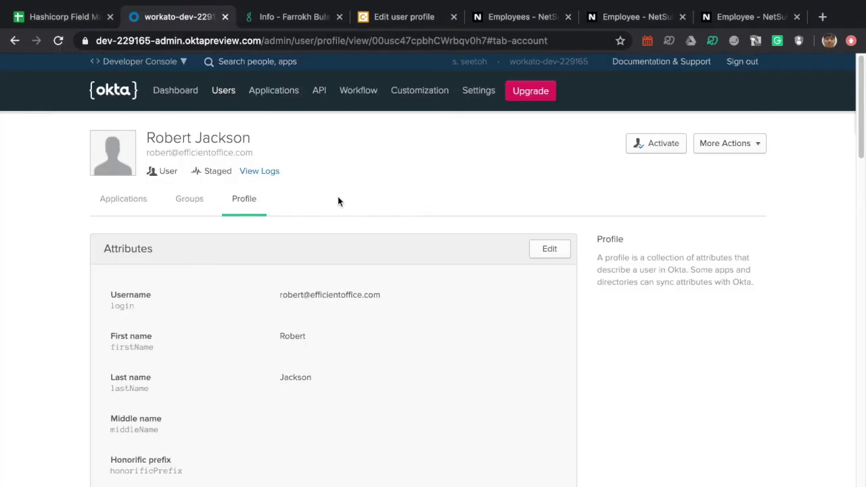
key("super+r")
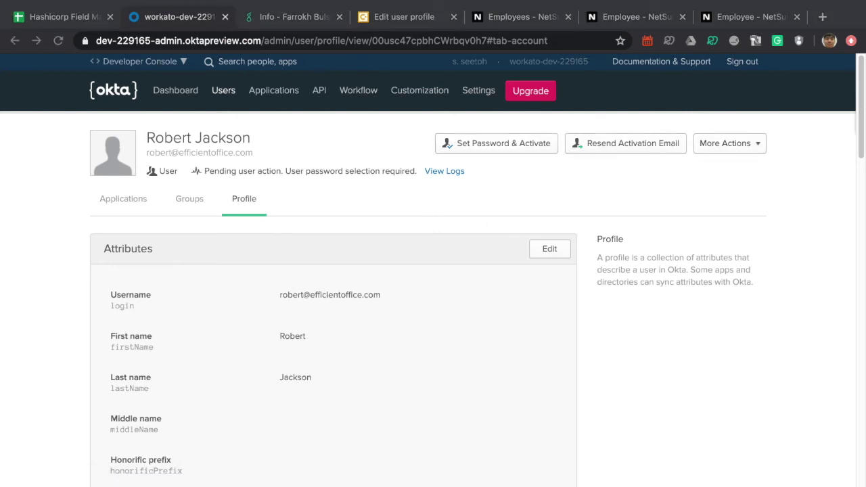
left_click(317, 208)
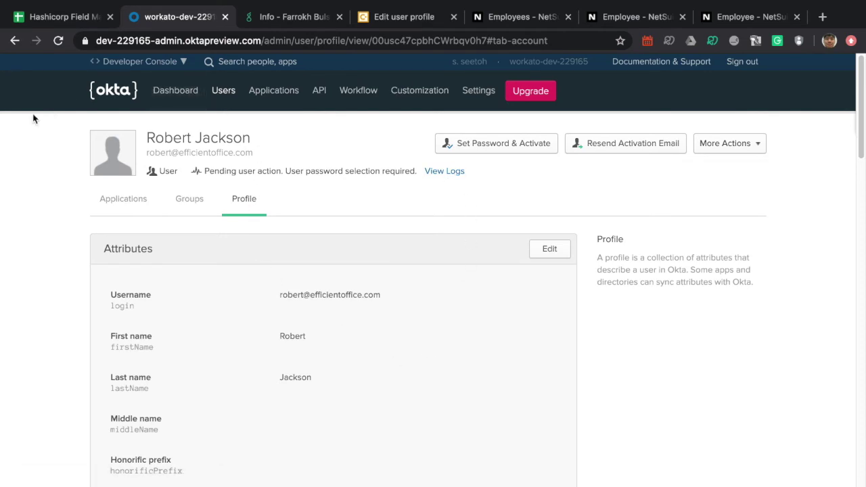
In the Hashicorp Field Mappings sheet, enter 06/25/2020 as the Termination Date in cell I3
left_click(33, 16)
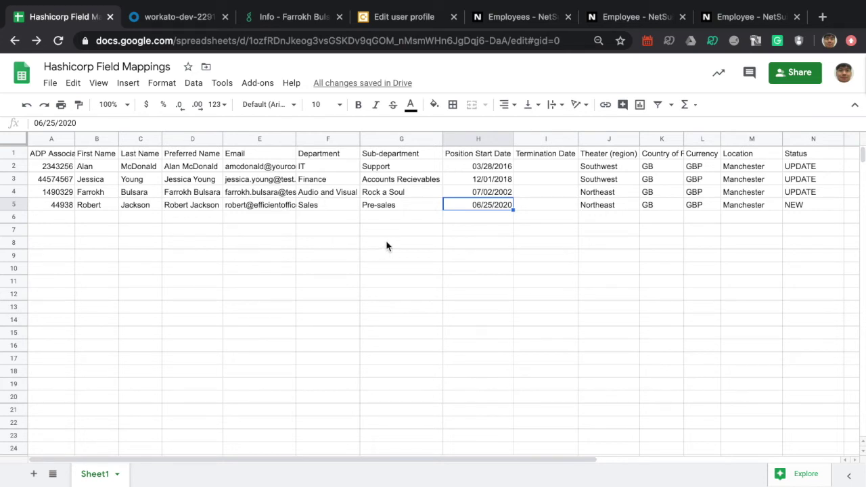
left_click(552, 180)
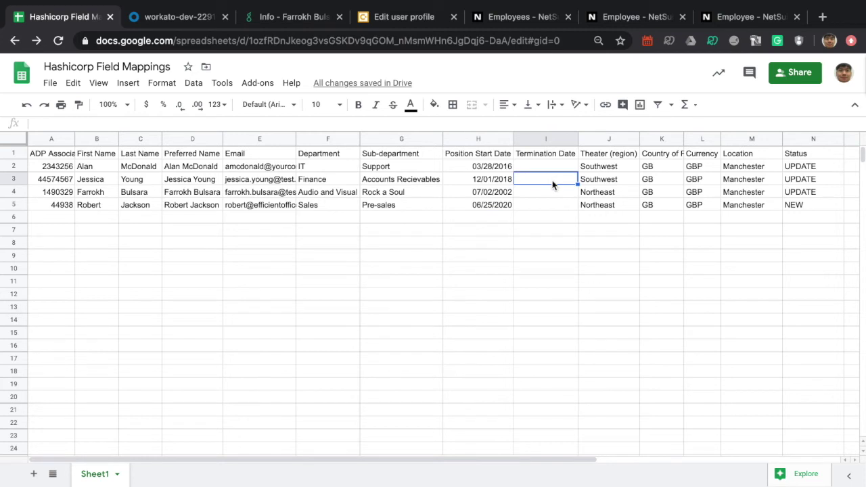
type("06")
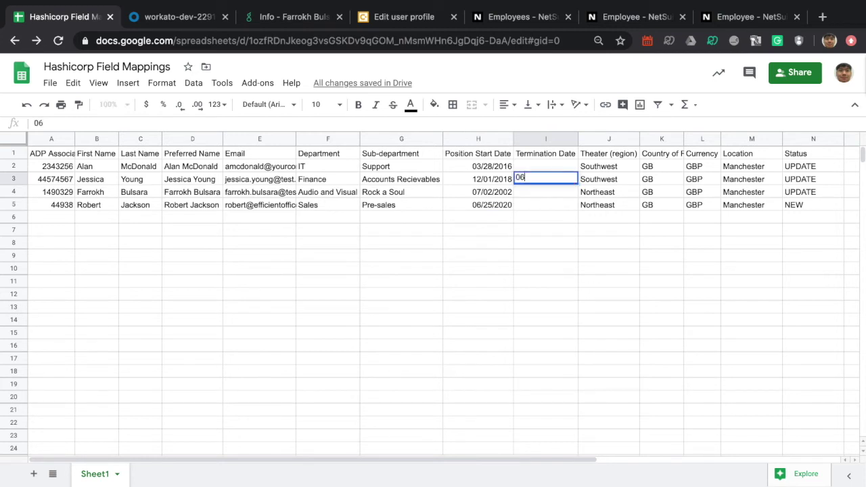
type("/25/2020")
left_click(562, 282)
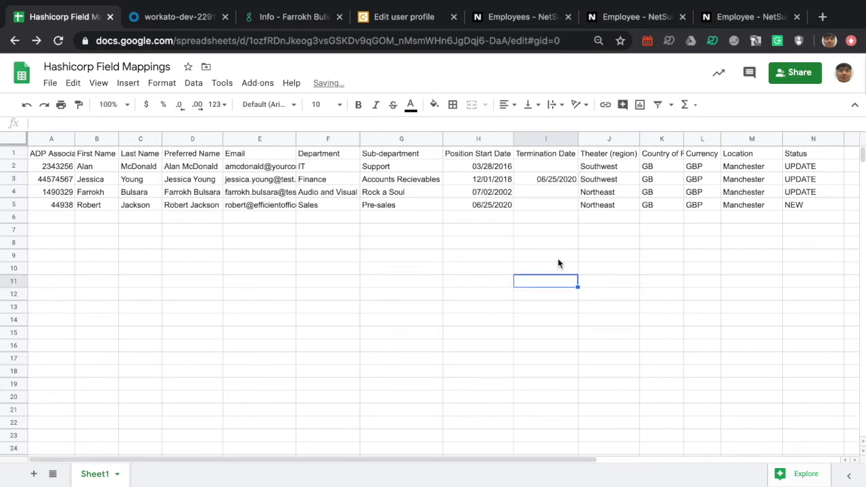
Set the new employee's Status in cell N5 to UPDATE
left_click(812, 193)
left_click(816, 205)
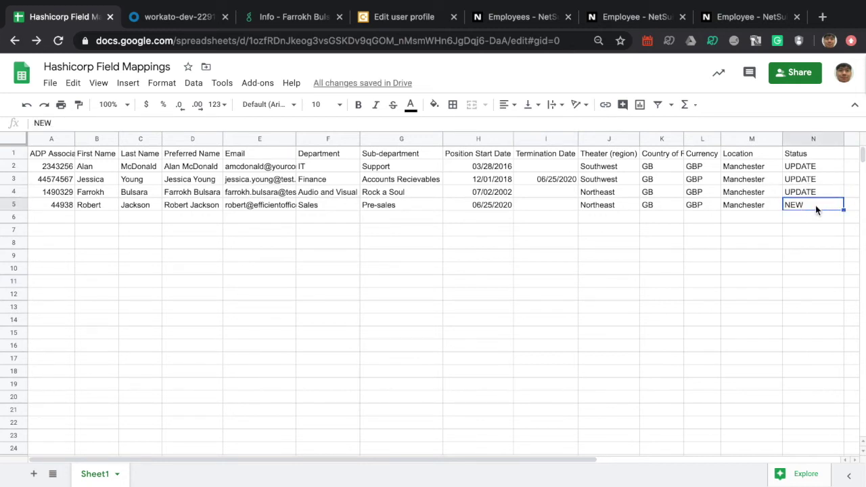
type("UPDATE")
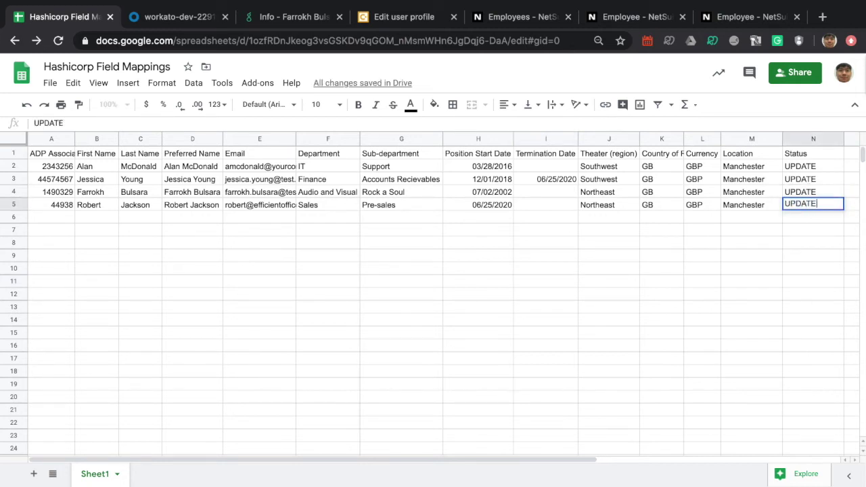
left_click(598, 260)
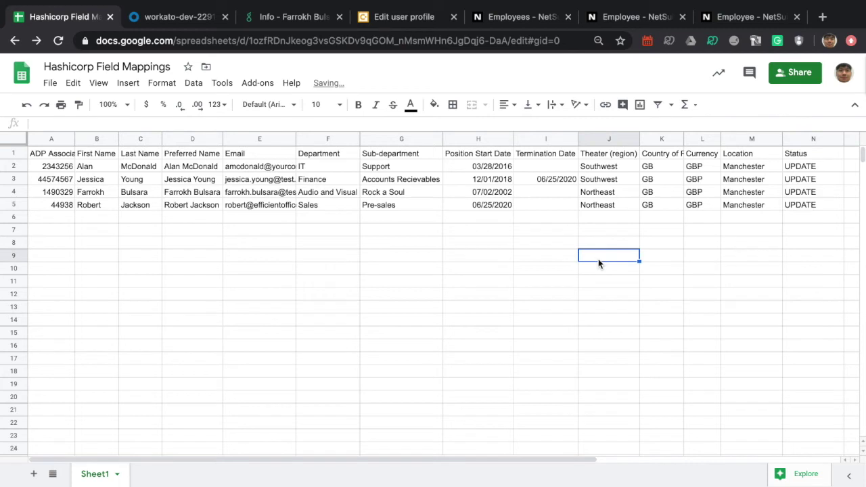
Set the Location to Remote in cell M2 and fill it down through M5 for all four employees
left_click(756, 166)
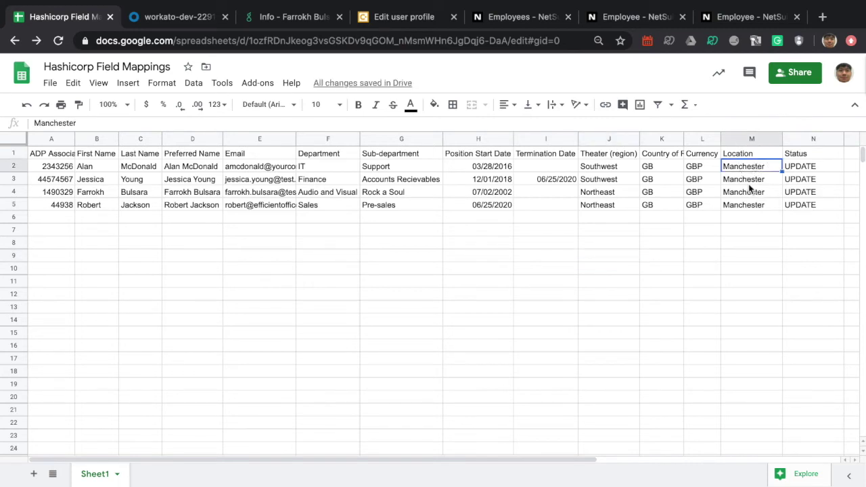
type("Ro")
type("mote")
left_click(674, 239)
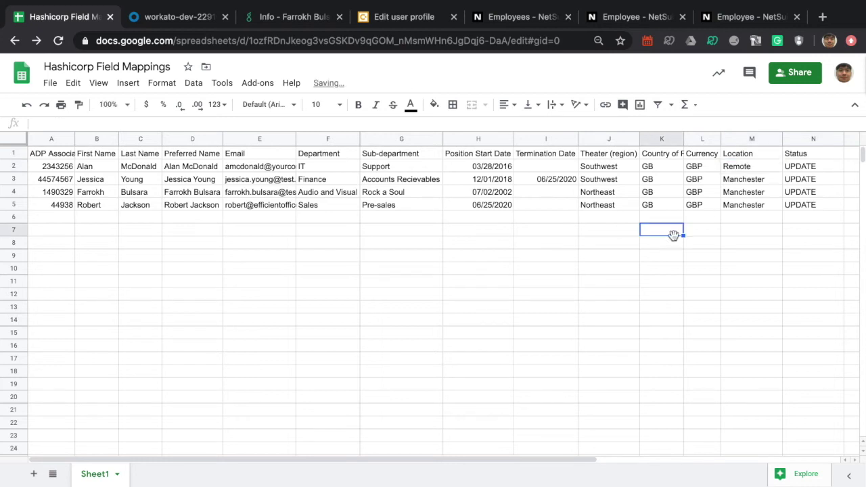
left_click(774, 168)
left_click_drag(780, 172, 779, 203)
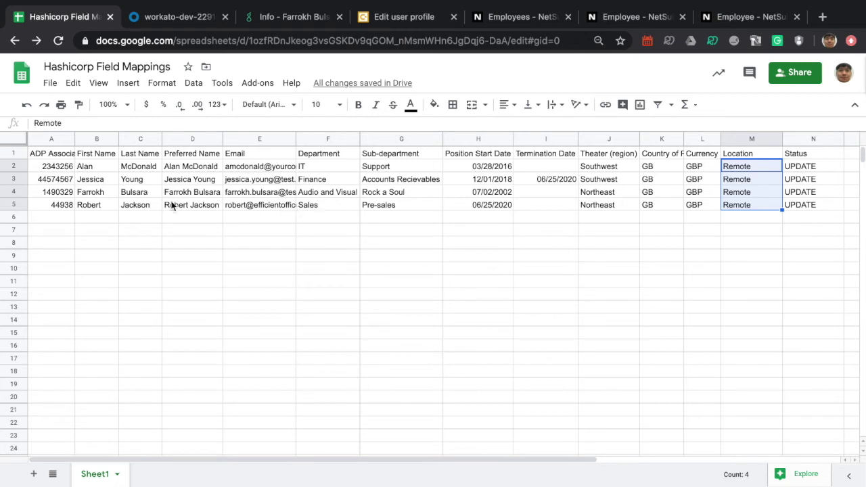
Set the row 5 employee's Department in F5 to Engineering and Sub-department in G5 to Hardware
left_click(318, 205)
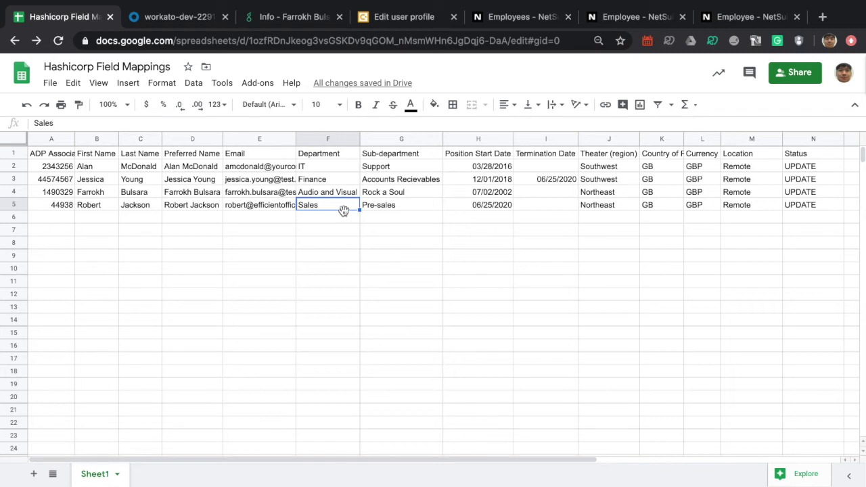
type("E")
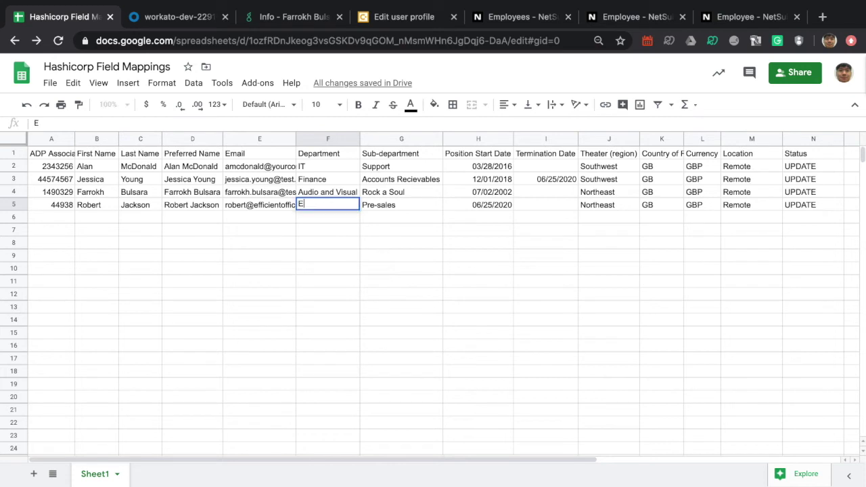
type("nginneering")
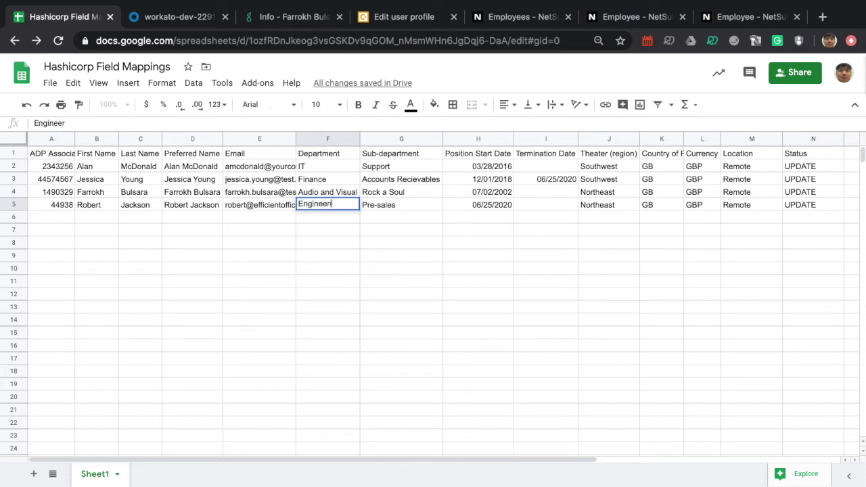
key("Tab")
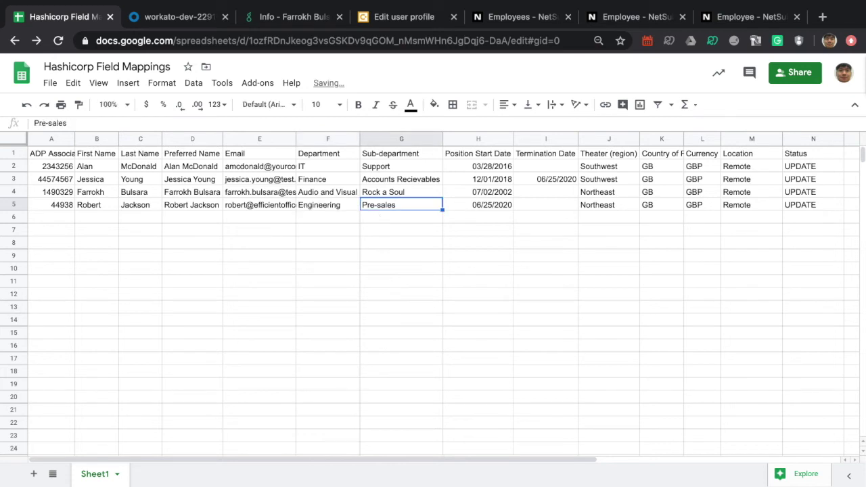
type("Hardware")
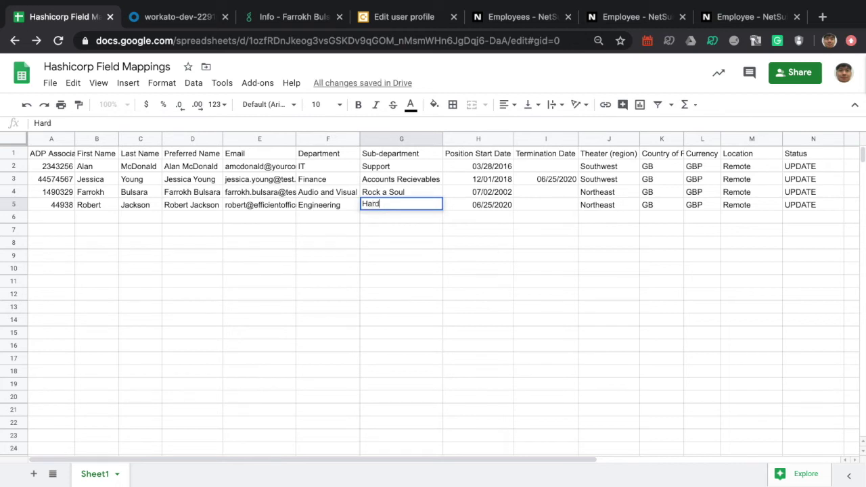
left_click(399, 256)
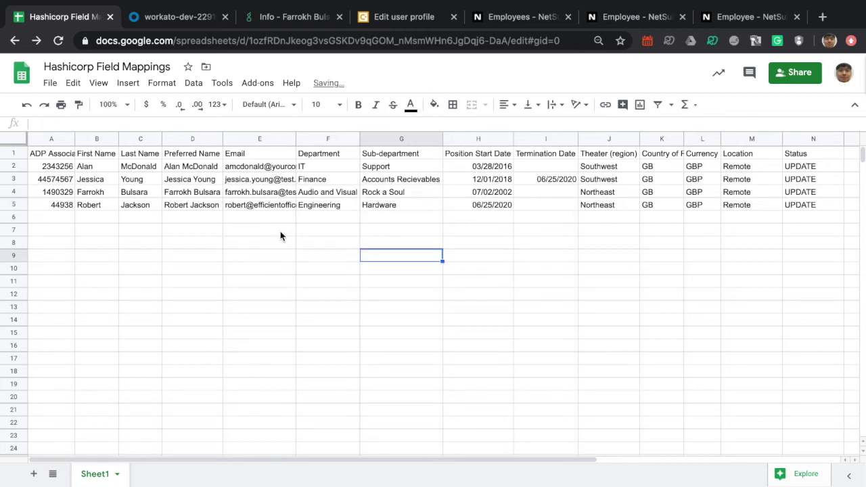
Replace the Preferred Name in cell D2 with the employee's first name copied from B2
left_click(188, 169)
left_click_drag(190, 180, 170, 212)
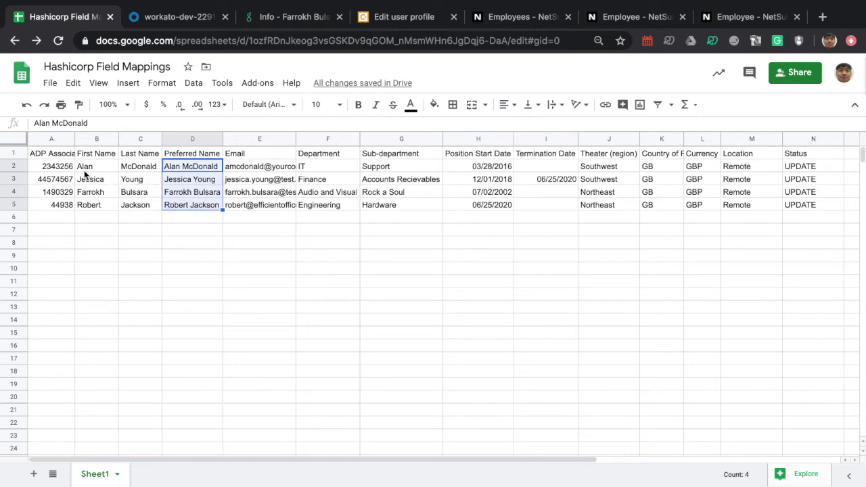
left_click(108, 169)
key("ctrl+c")
left_click(193, 169)
key("ctrl+v")
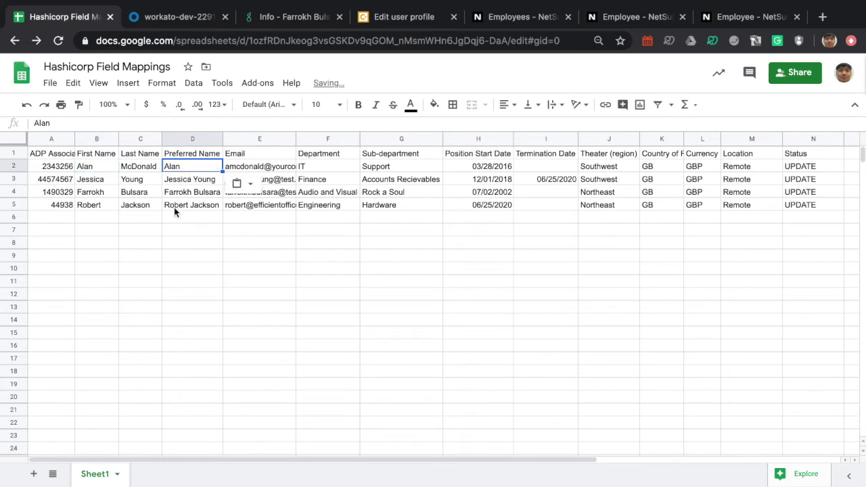
Copy the first name from B3 into Preferred Name cell D3 and shorten it to its first four letters
left_click(88, 180)
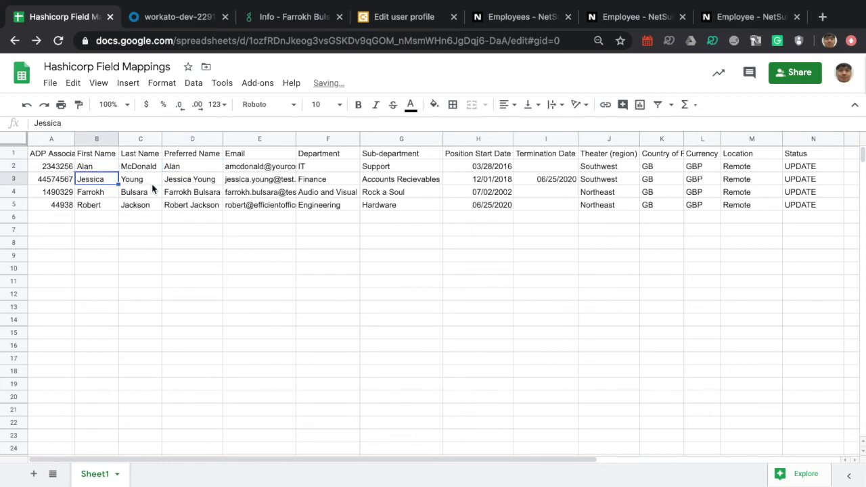
key("ctrl+c")
left_click(176, 182)
key("ctrl+v")
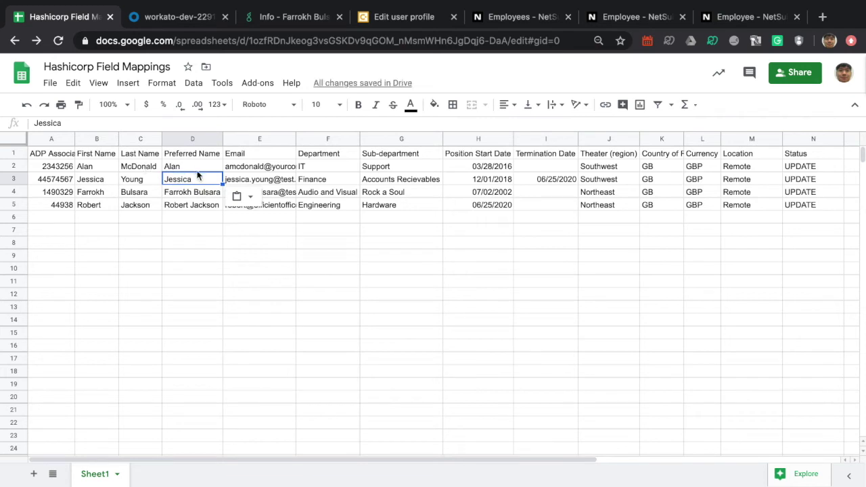
left_click(93, 123)
key("BackSpace")
key("BackSpace")
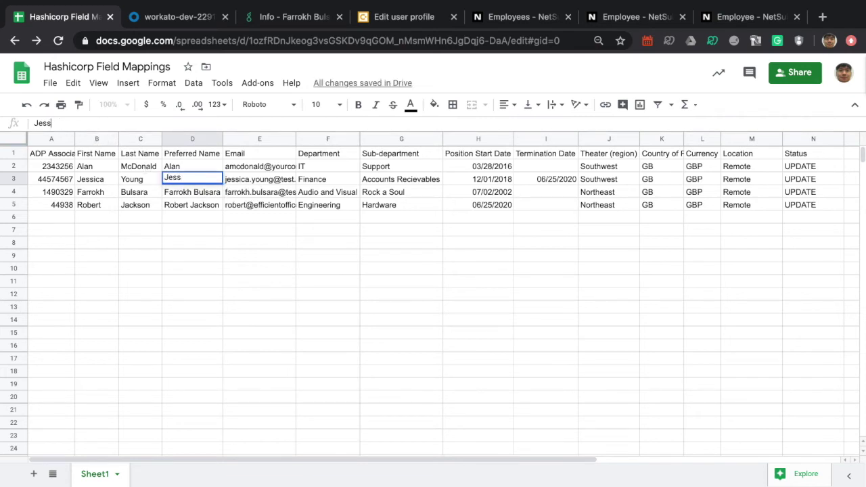
left_click(146, 192)
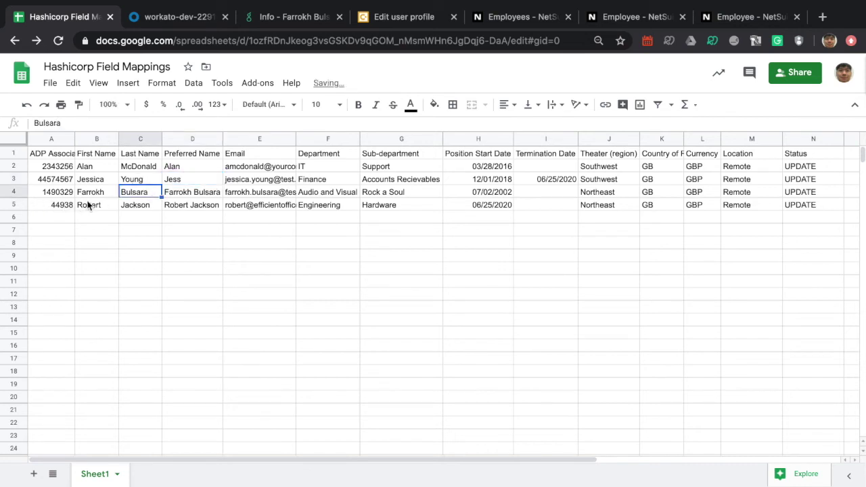
Replace the Preferred Name in cell D4 with Freddie Mercury
left_click(204, 192)
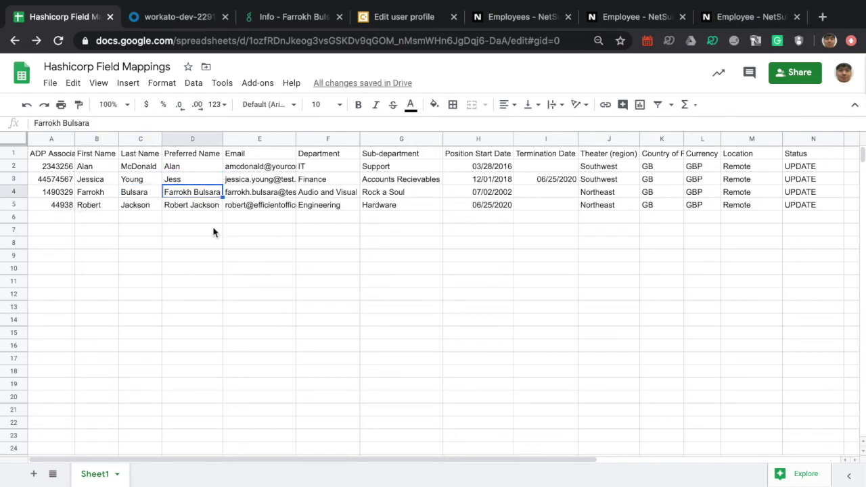
type("Fe")
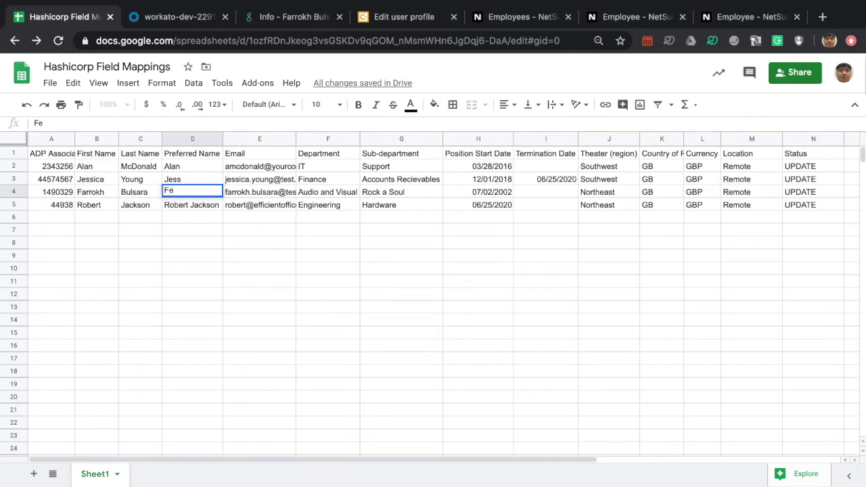
key("BackSpace")
type("reddie Mercury")
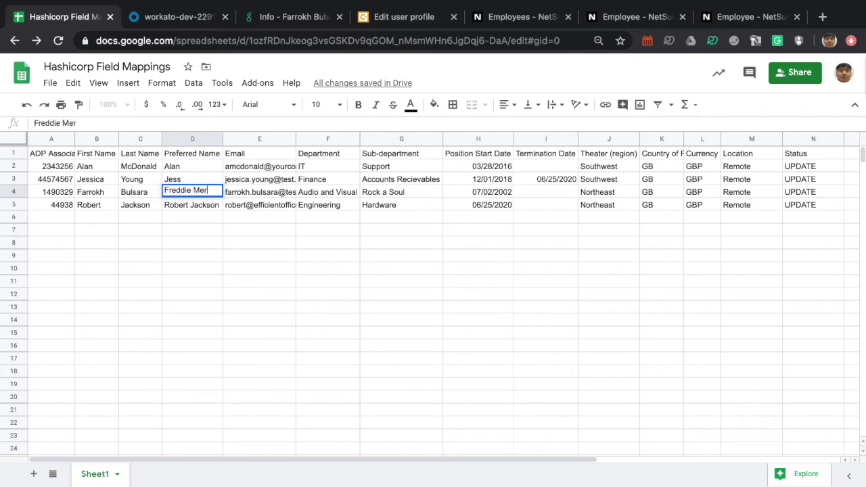
left_click(190, 265)
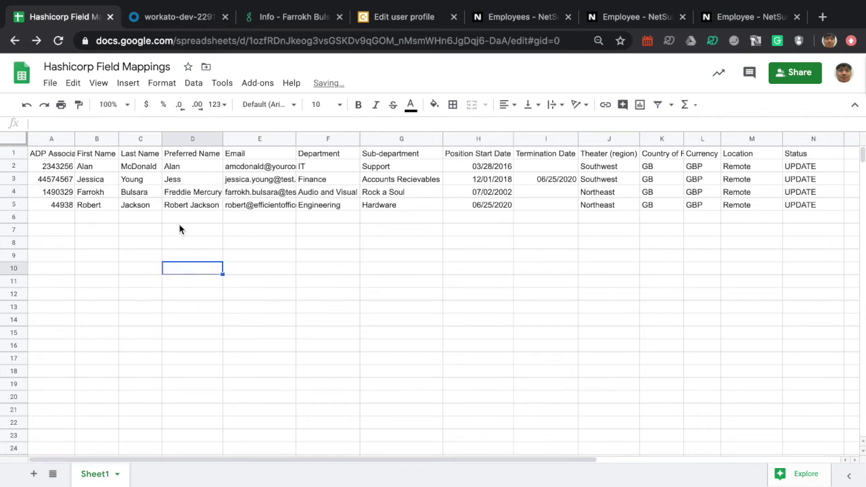
Replace the Preferred Name in cell D5 with the employee's three-letter nickname
left_click(196, 205)
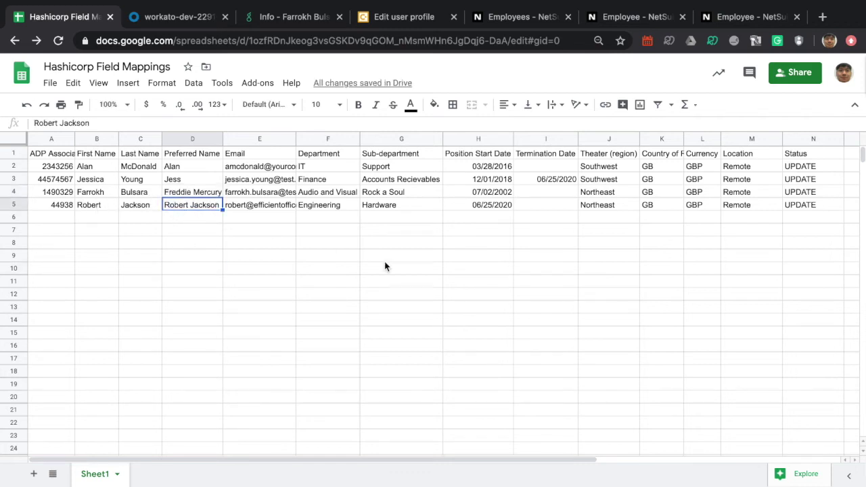
type("Bob")
left_click(414, 332)
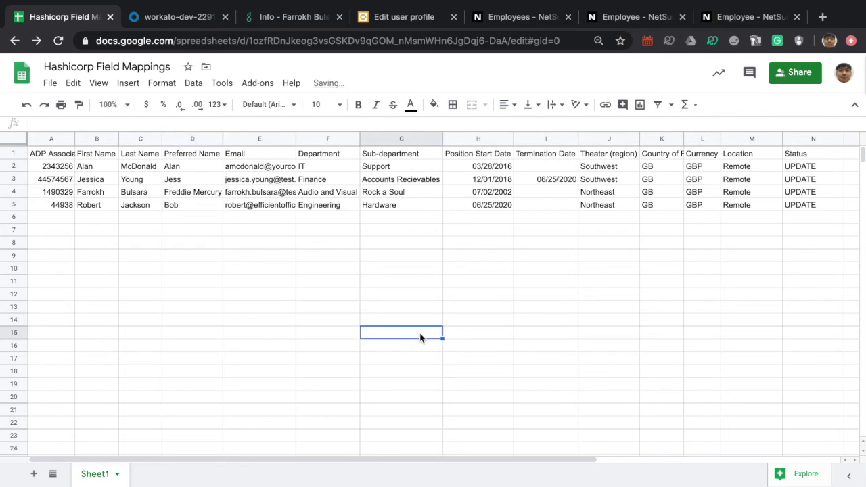
Download the current sheet as a comma-separated values (.csv) file
left_click(207, 256)
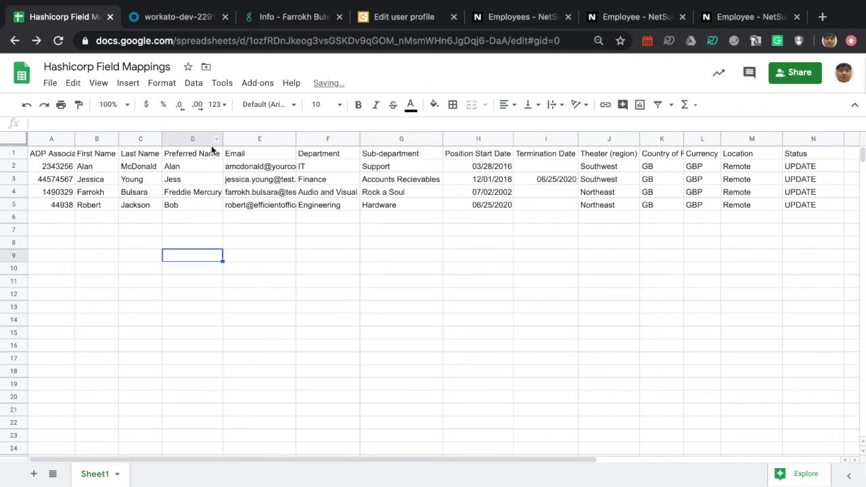
left_click(50, 82)
mouse_move(65, 223)
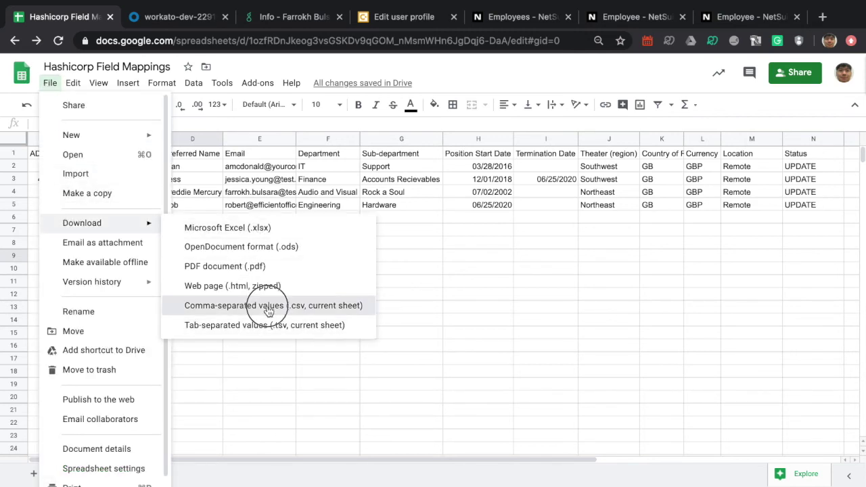
left_click(233, 306)
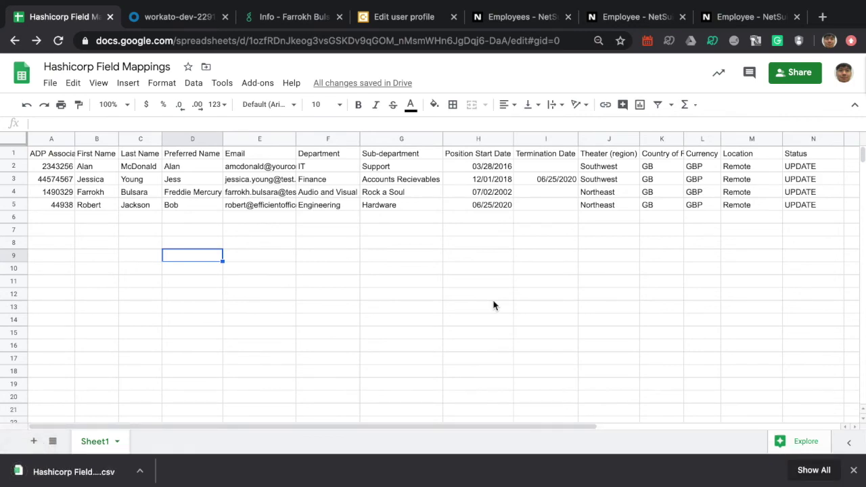
Switch to the FTP client, refresh the local Downloads folder and upload the newest Hashicorp field mappings CSV to /uploads/Customers/Hashicorp Inc
key("ctrl+Left")
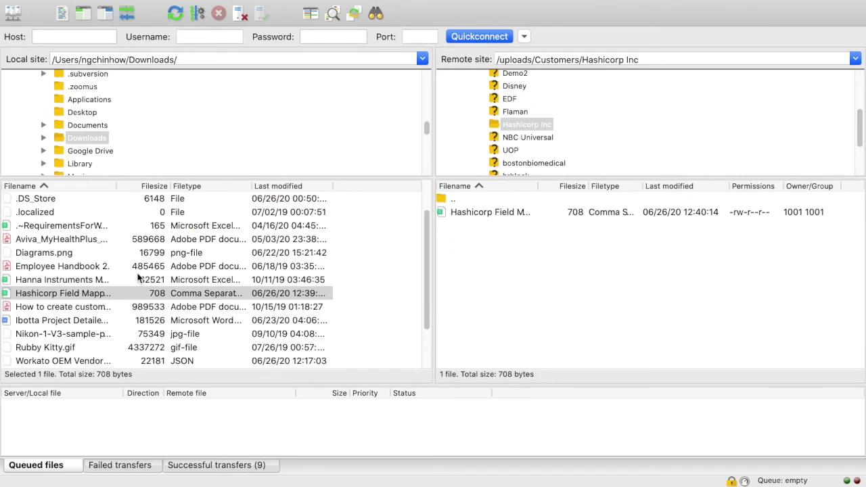
left_click(162, 125)
left_click(154, 142)
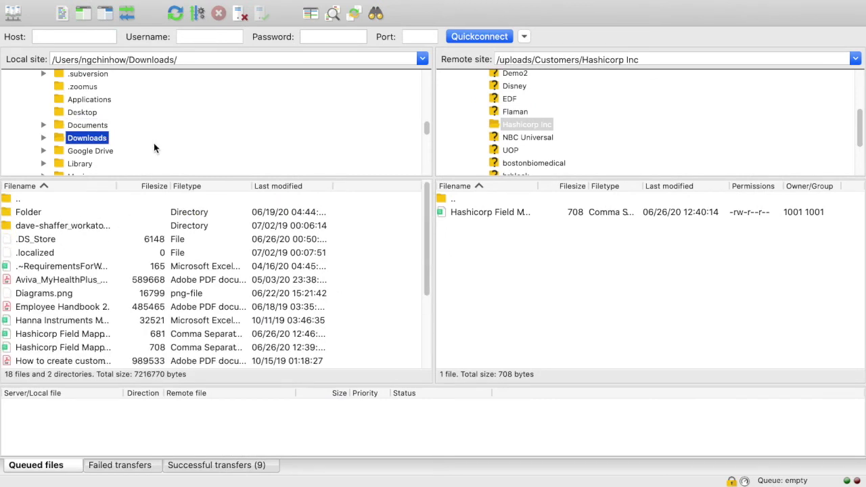
scroll(94, 255, "down", 3)
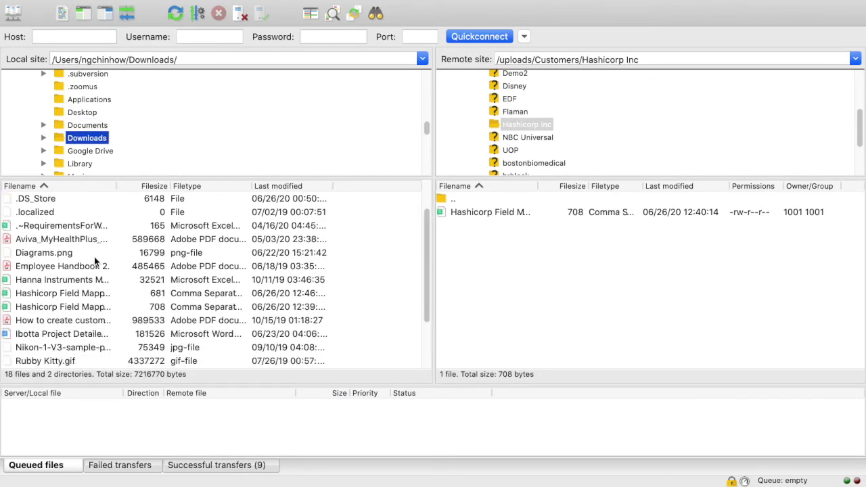
left_click(84, 307)
left_click(76, 295)
left_click_drag(54, 300, 551, 272)
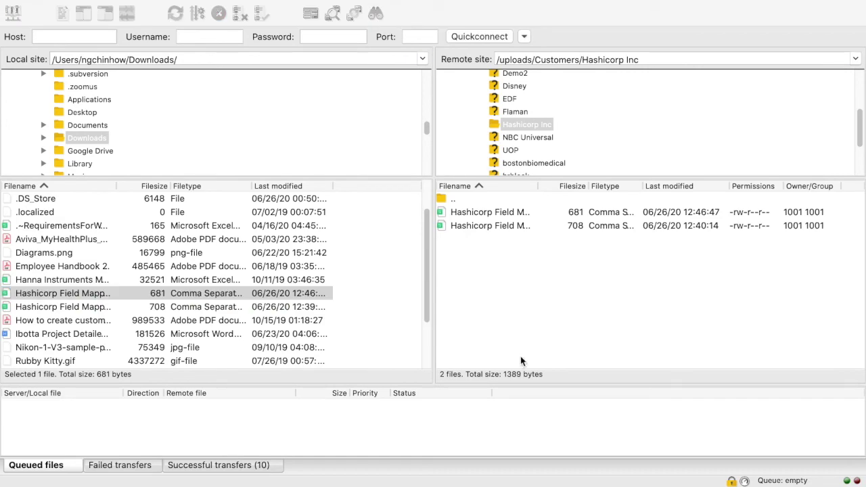
key("ctrl+Right")
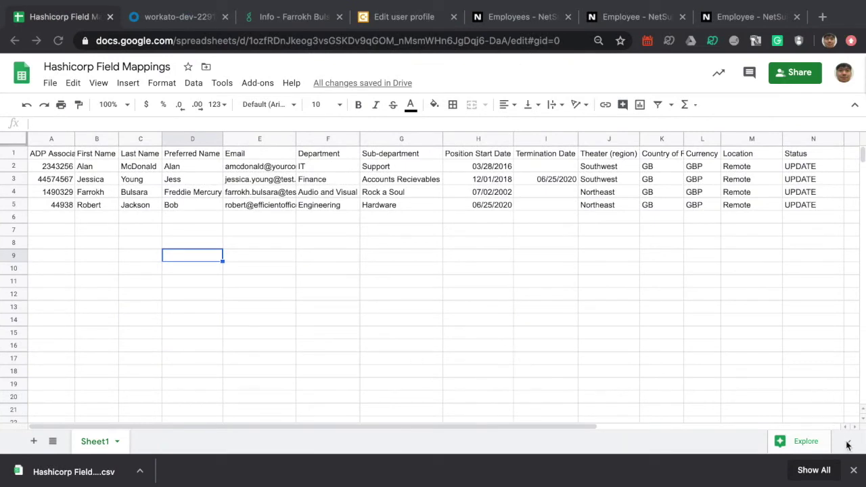
left_click(853, 469)
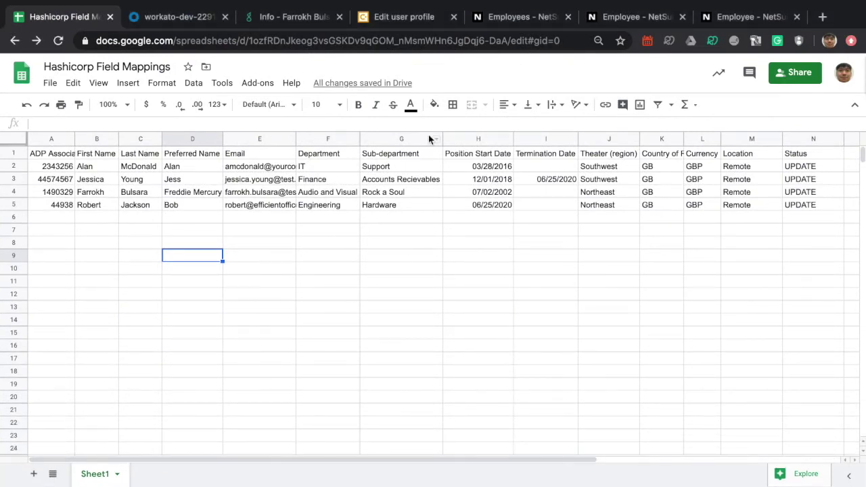
Reload the employee's user profile in Concur and check its Location and Preferred Name fields
left_click(394, 21)
scroll(214, 230, "up", 2)
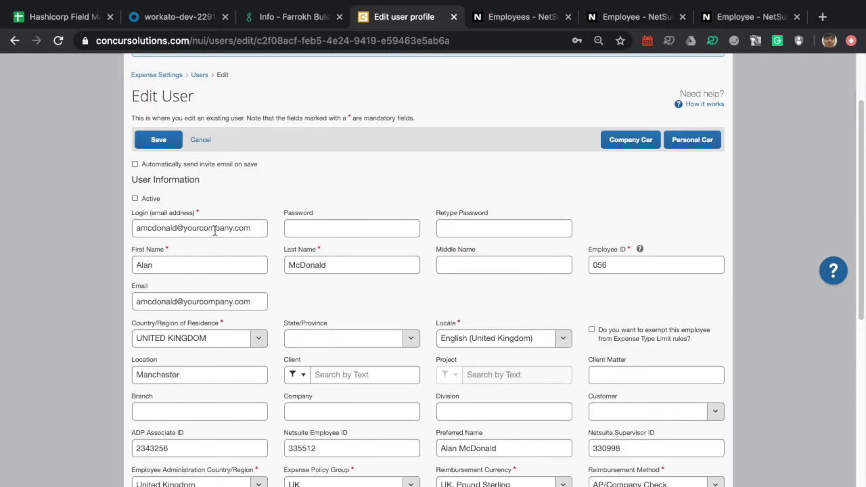
scroll(376, 203, "down", 1)
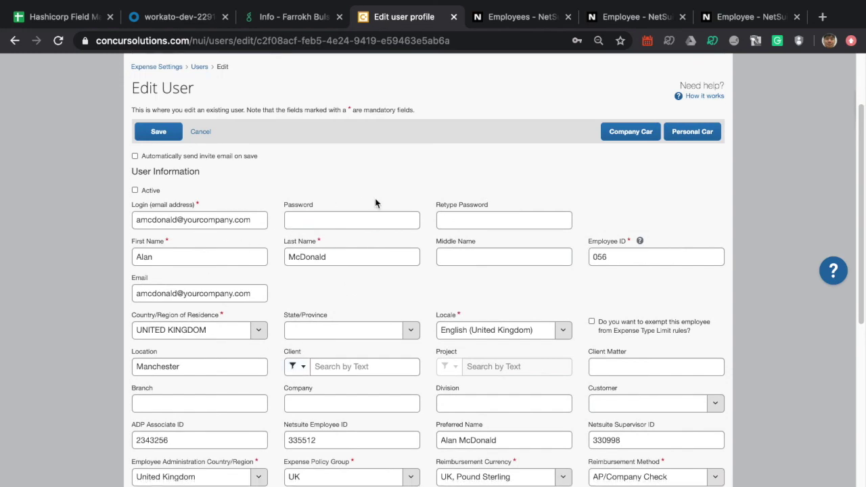
key("ctrl+r")
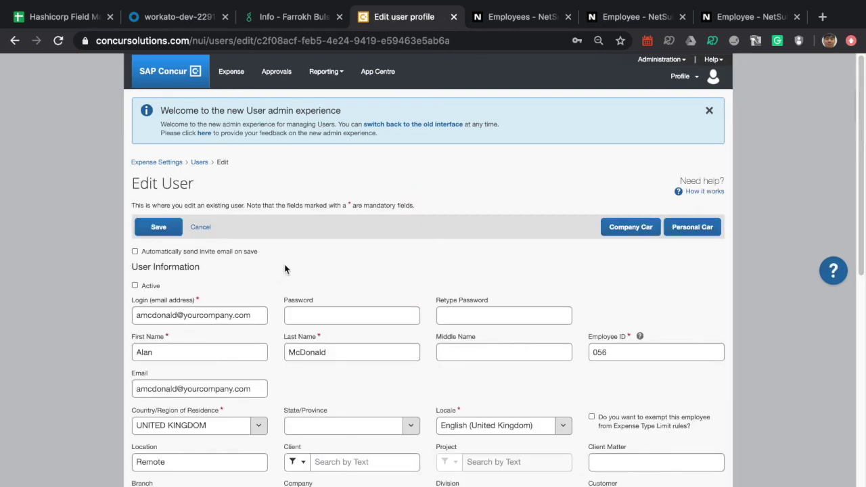
scroll(293, 255, "down", 5)
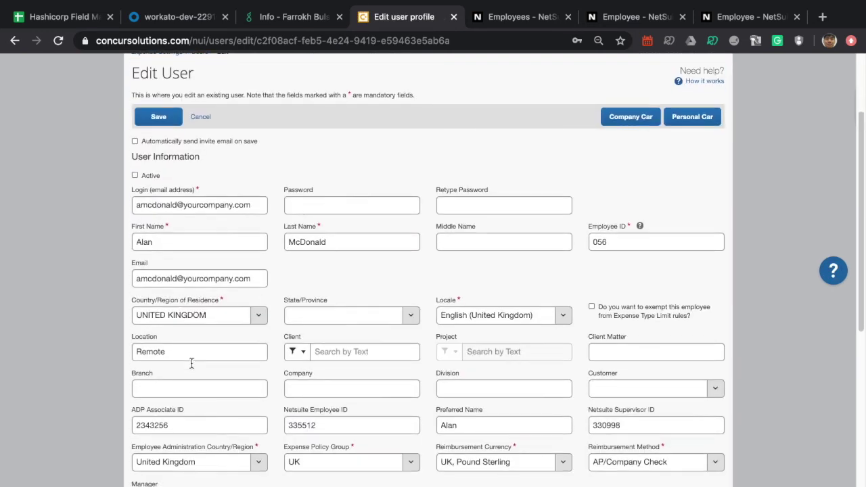
double_click(204, 305)
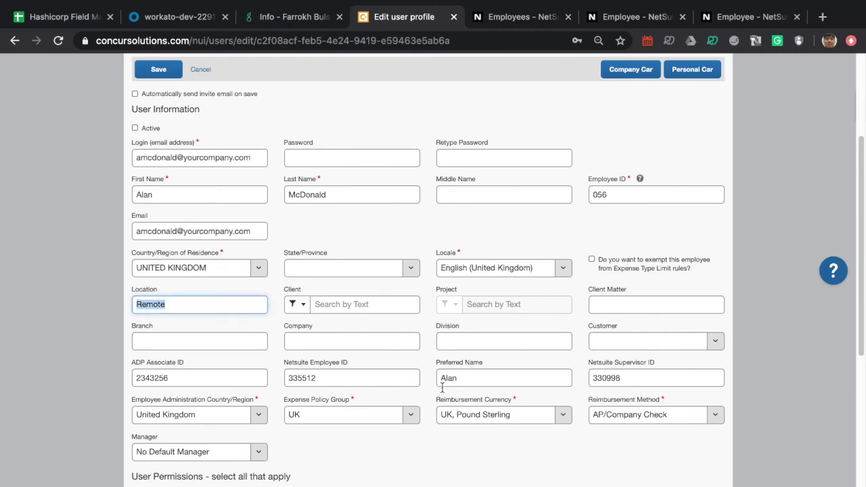
left_click(492, 383)
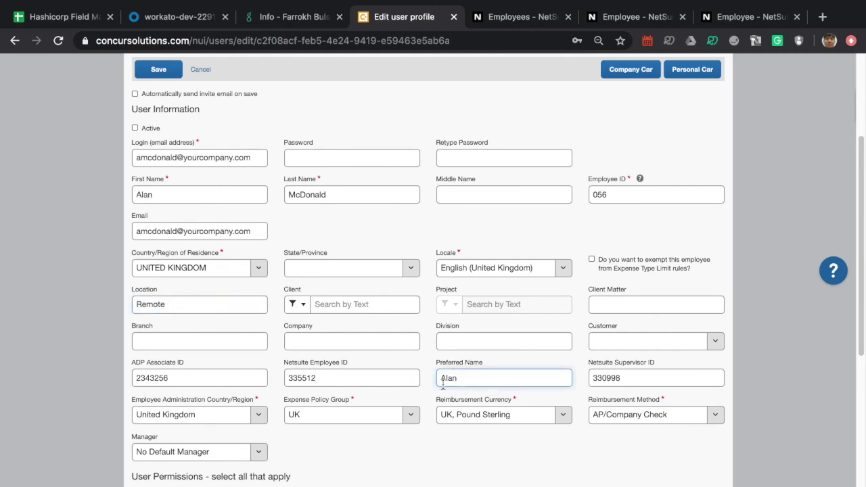
Reload the IT employee's NetSuite record and check its Location and the custom Preferred Name field
left_click(523, 24)
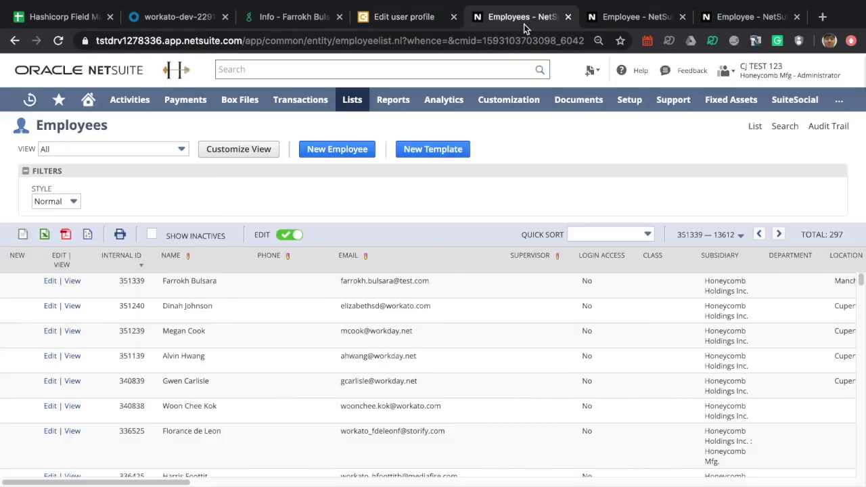
left_click(603, 19)
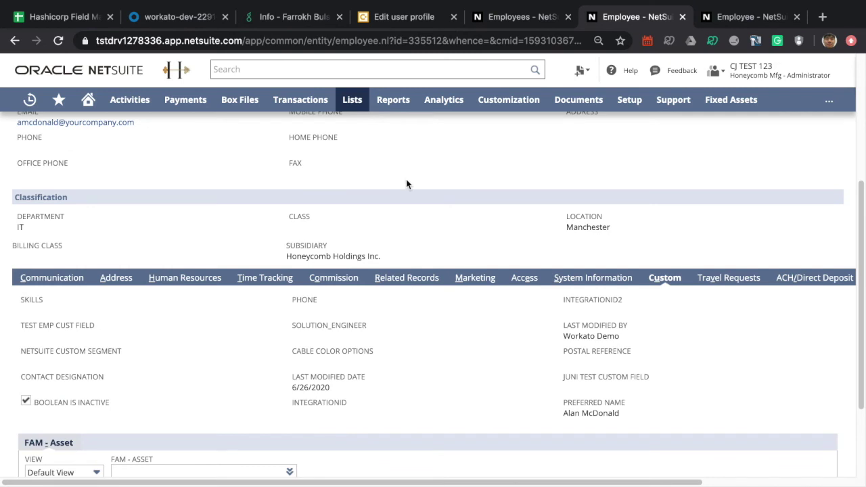
scroll(7, 190, "up", 4)
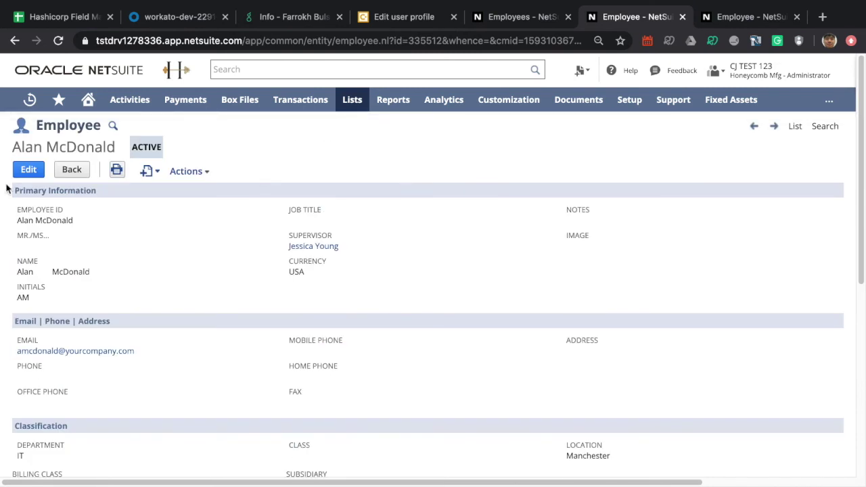
left_click(291, 249)
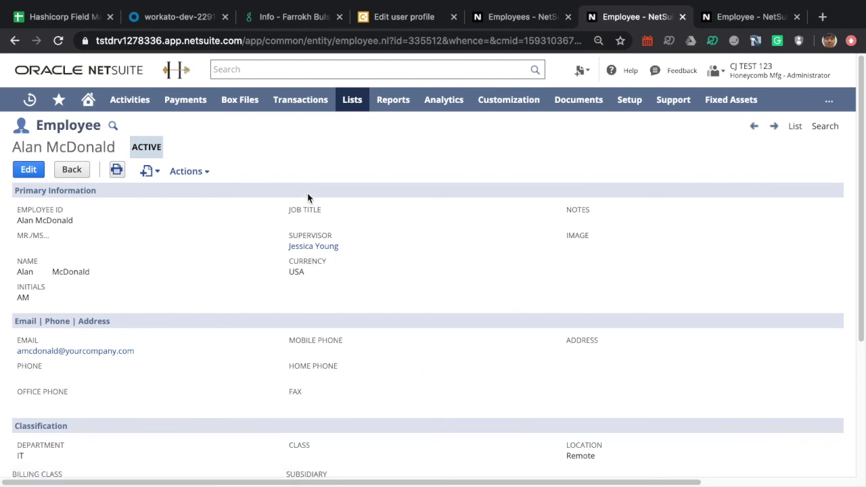
scroll(298, 244, "down", 3)
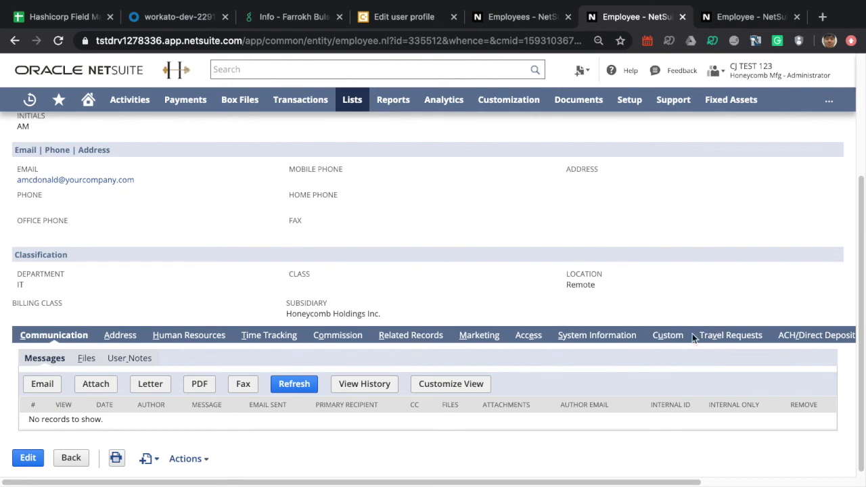
left_click(666, 335)
scroll(667, 365, "down", 1)
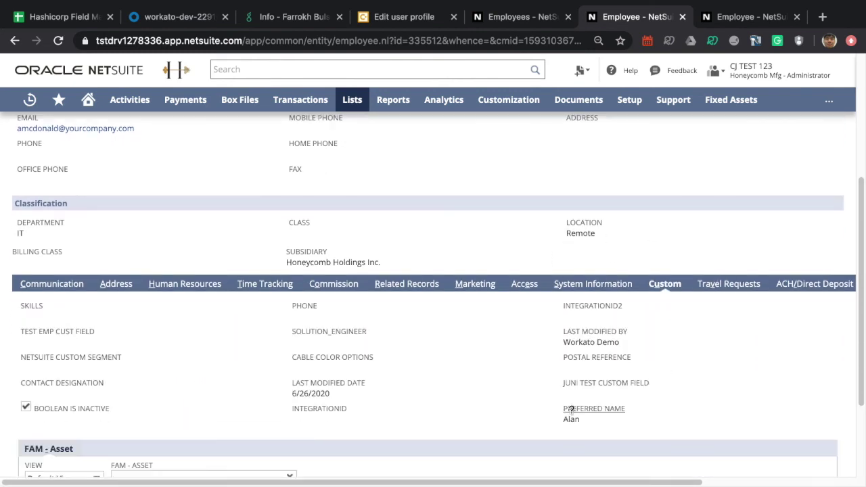
Reload the Finance employee's NetSuite record and check its Location and the custom Preferred Name field
mouse_move(753, 8)
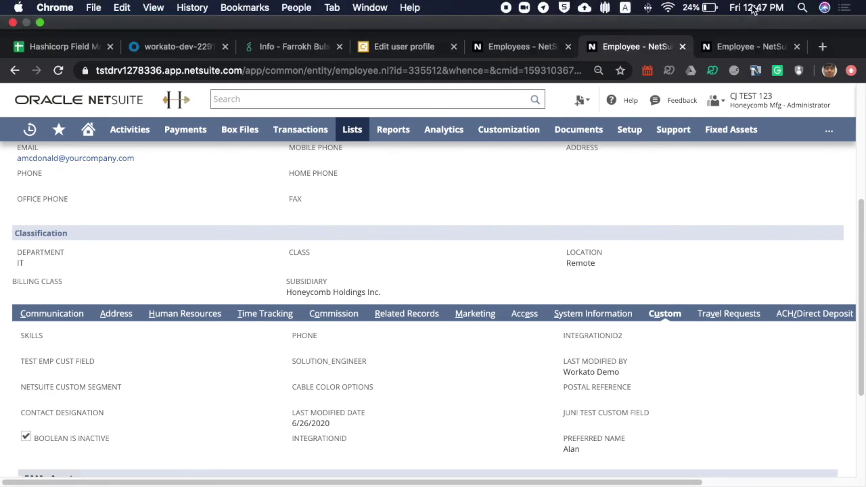
left_click(740, 46)
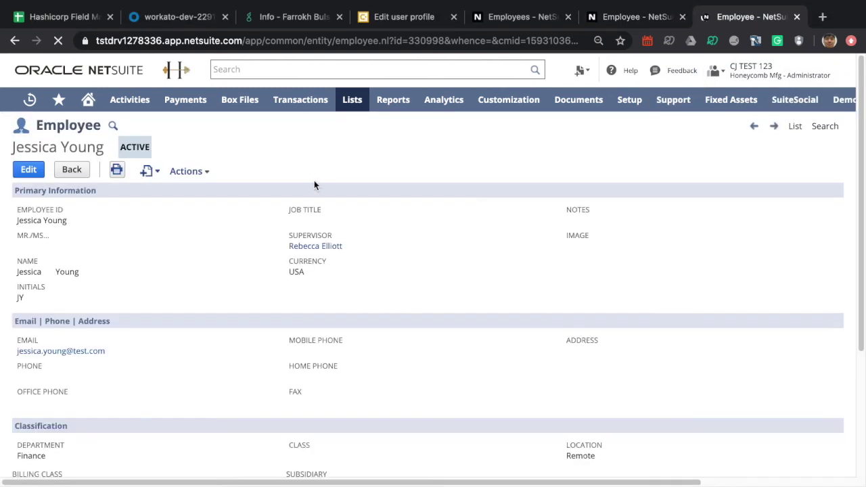
scroll(425, 216, "down", 3)
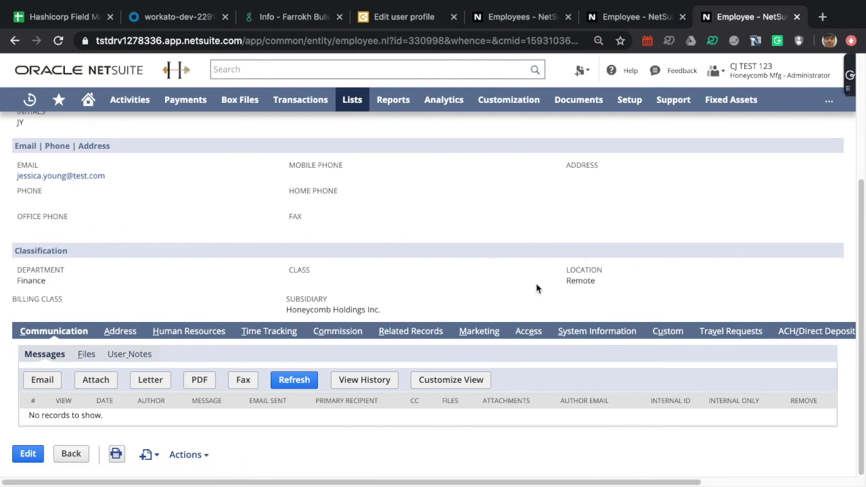
left_click(665, 331)
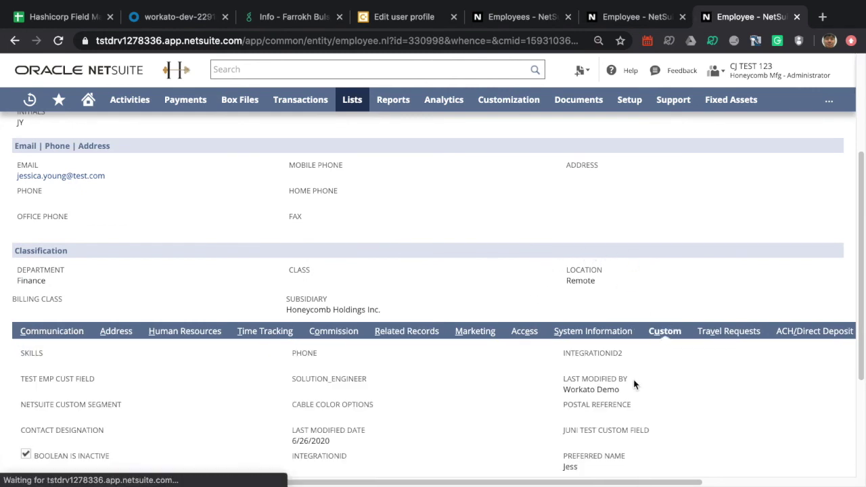
scroll(616, 392, "down", 1)
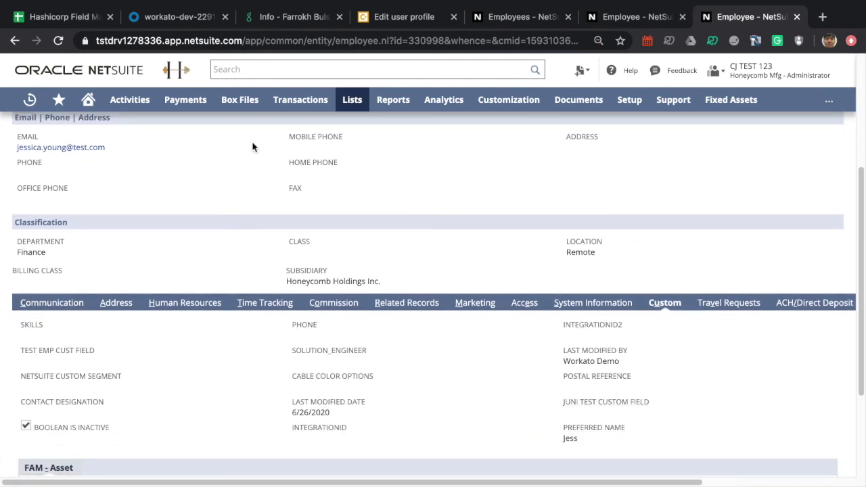
Reload the Audio and Visual employee's Greenhouse profile and check the Preferred Name
left_click(279, 21)
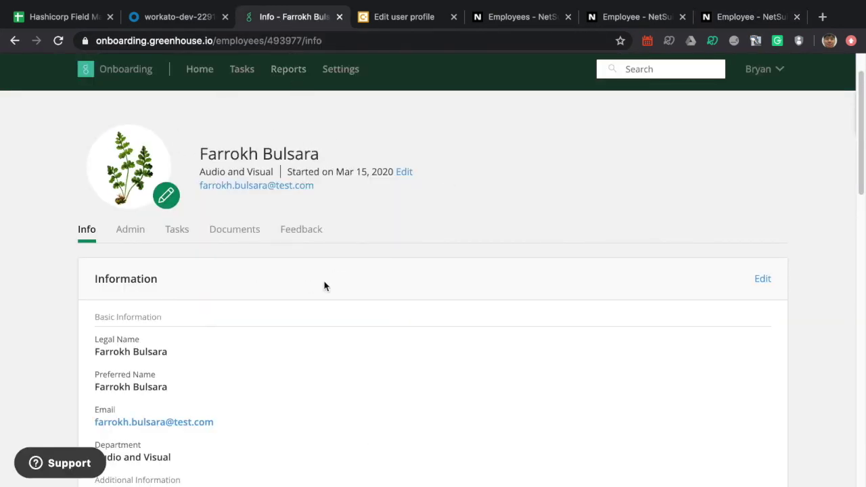
key("ctrl+r")
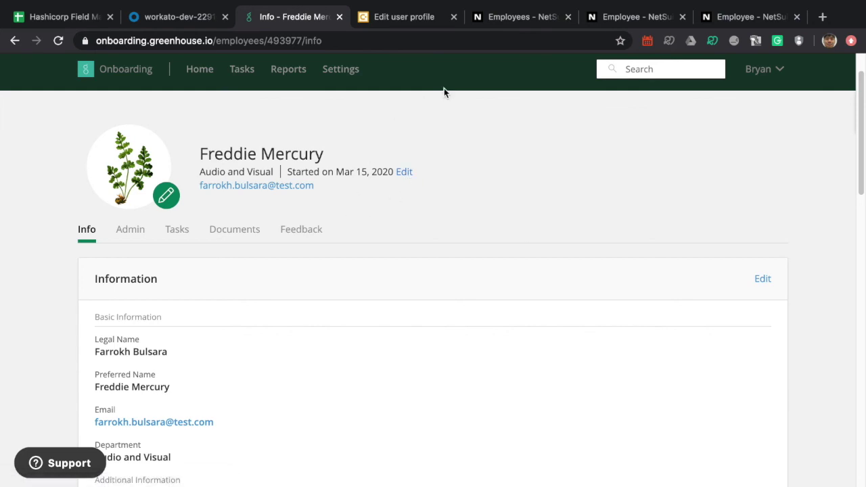
Reload the Engineering employee's Okta user page and review the group memberships
left_click(180, 15)
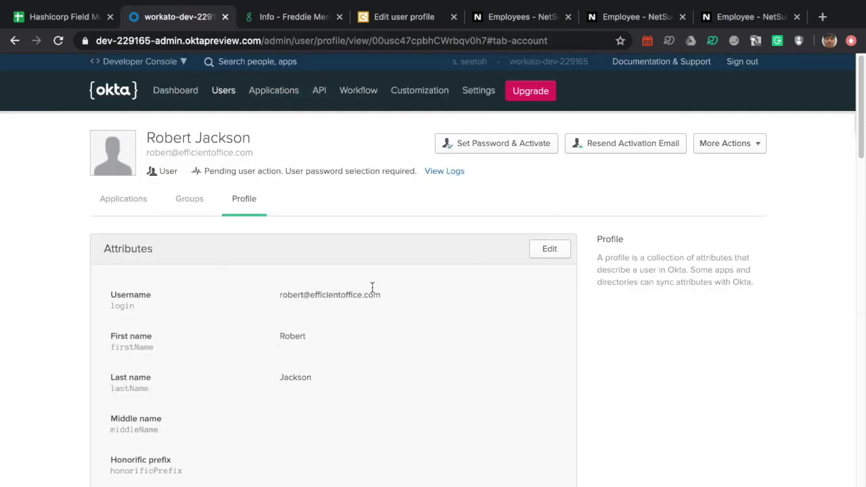
key("super+r")
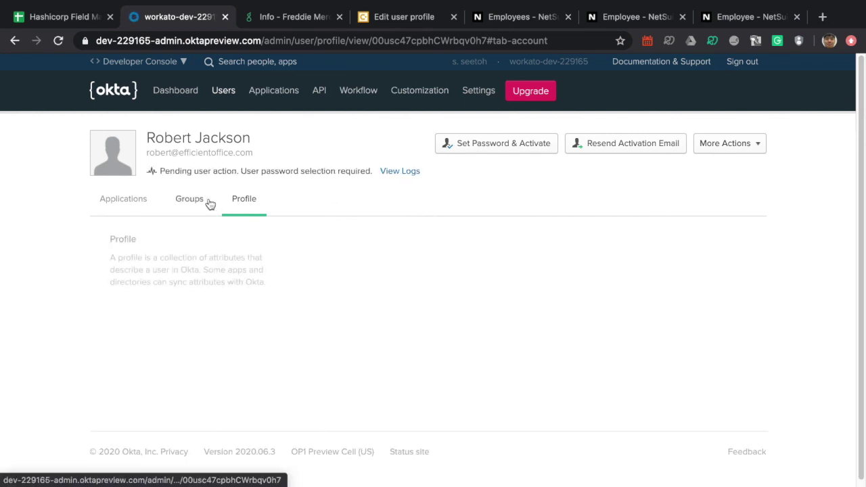
left_click(187, 201)
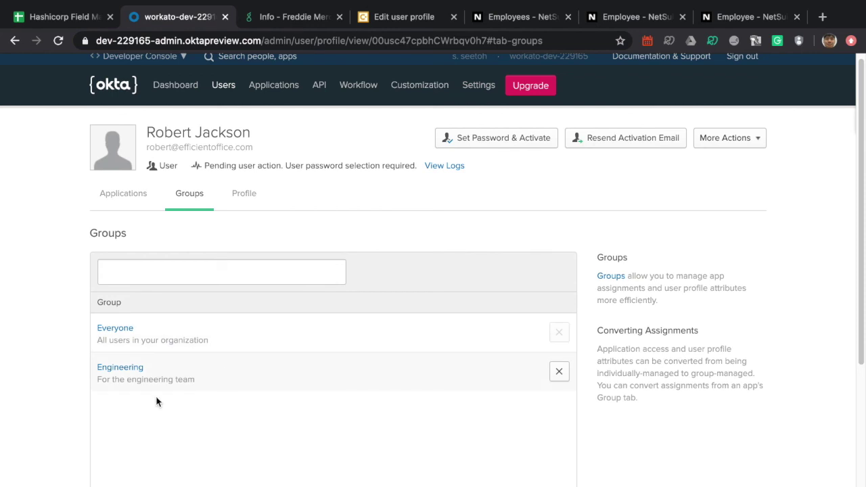
scroll(116, 372, "down", 5)
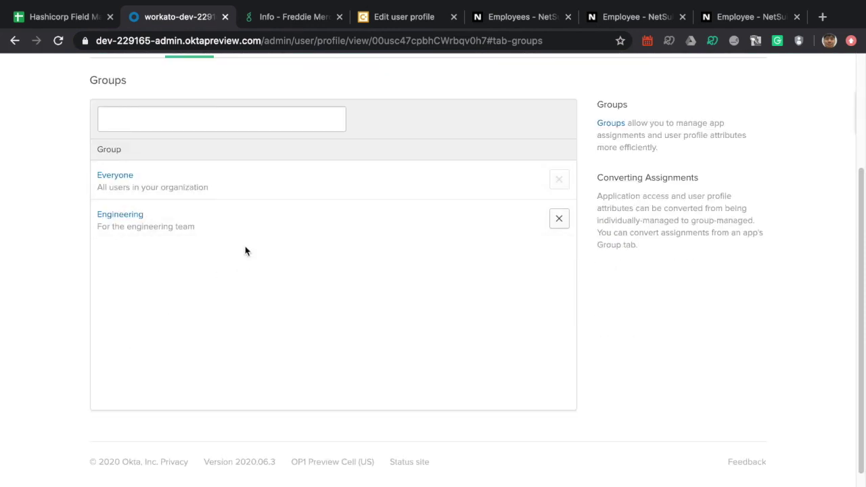
scroll(246, 250, "up", 2)
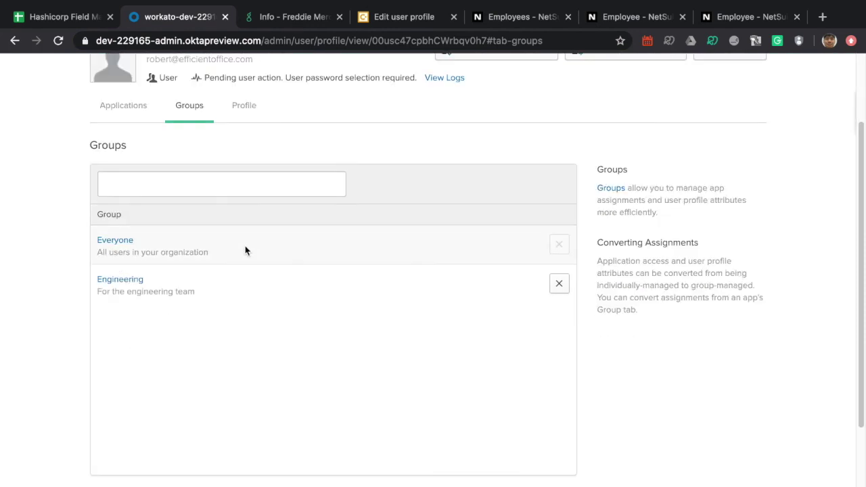
Review the Okta user's profile attributes down to the Display name
left_click(232, 120)
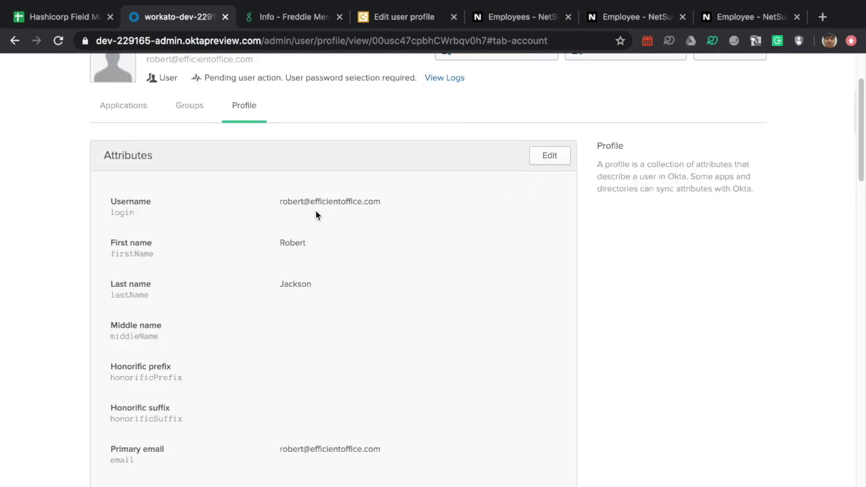
scroll(309, 146, "down", 4)
scroll(288, 313, "down", 1)
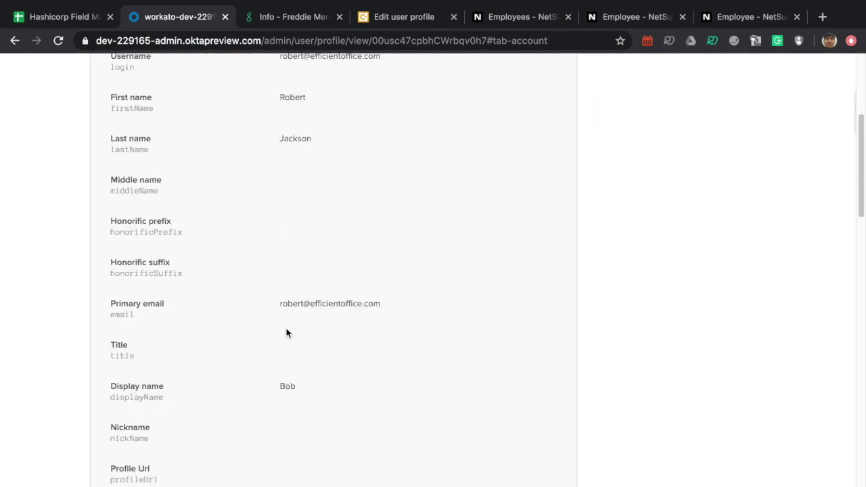
Check the Display name, Department and Sub-department attributes on the Engineering employee's Okta profile
left_click_drag(280, 387, 304, 385)
left_click(304, 389)
scroll(345, 352, "down", 5)
scroll(390, 320, "down", 4)
scroll(363, 314, "down", 12)
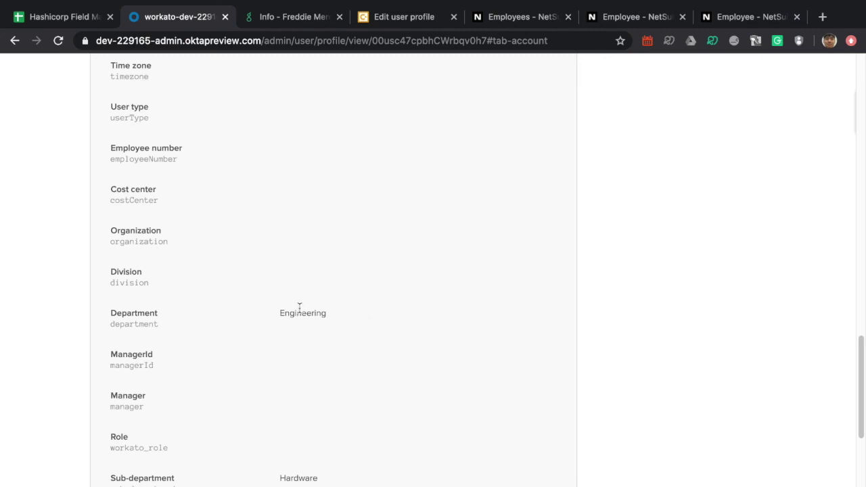
scroll(269, 317, "down", 1)
left_click_drag(279, 306, 289, 306)
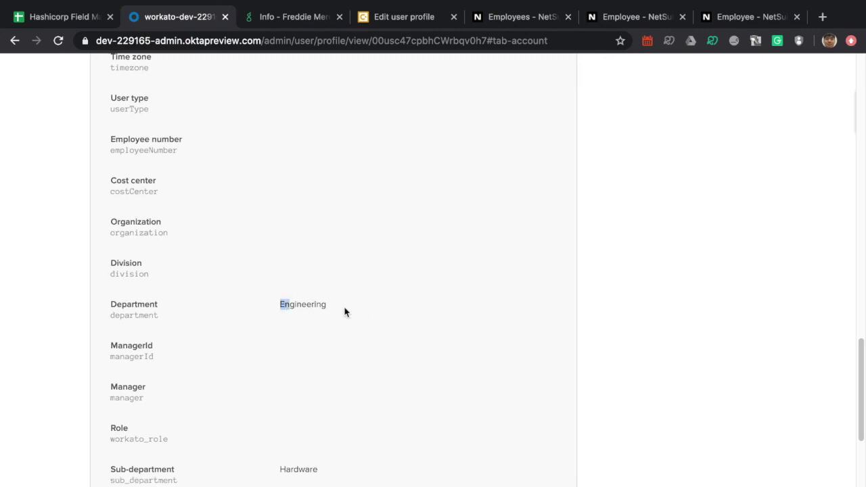
scroll(340, 317, "down", 4)
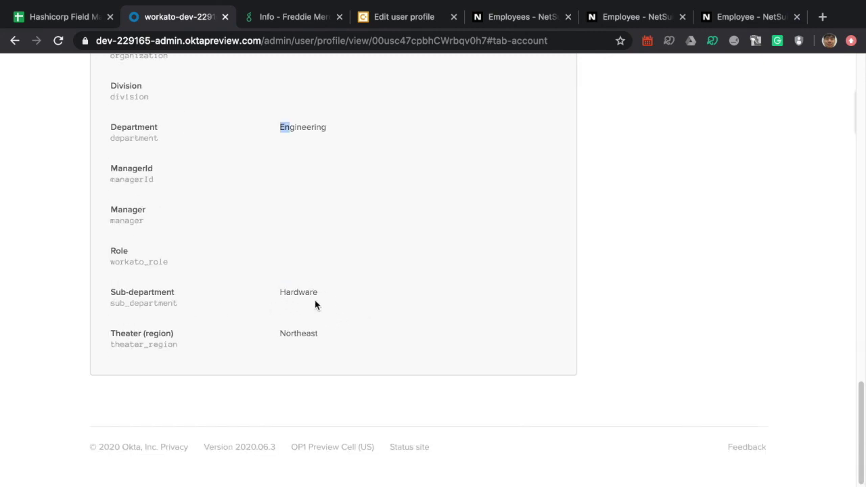
left_click_drag(280, 291, 336, 294)
left_click(301, 293)
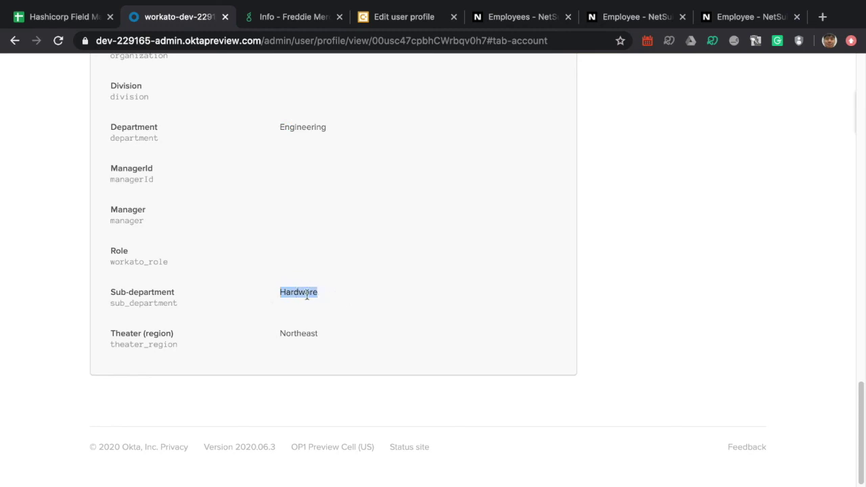
Return to the Okta people list, search by the other employee's first name, and open the matching user with the test.com address
scroll(313, 295, "up", 7)
scroll(313, 300, "up", 15)
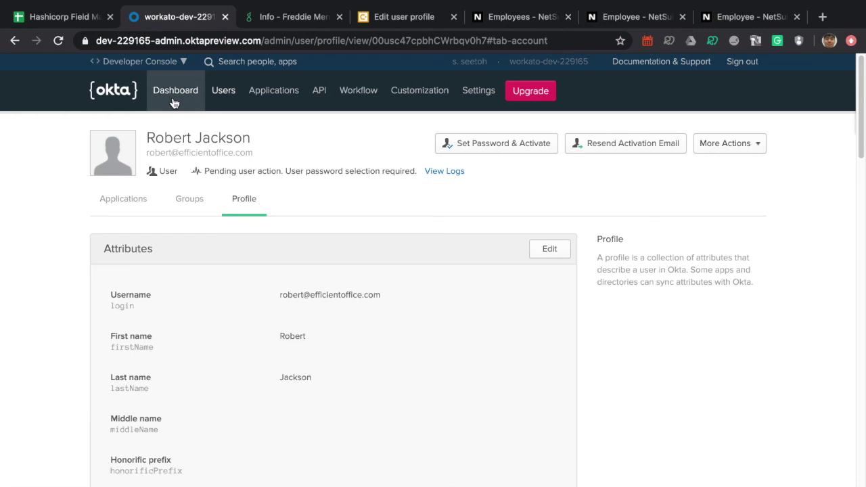
mouse_move(222, 98)
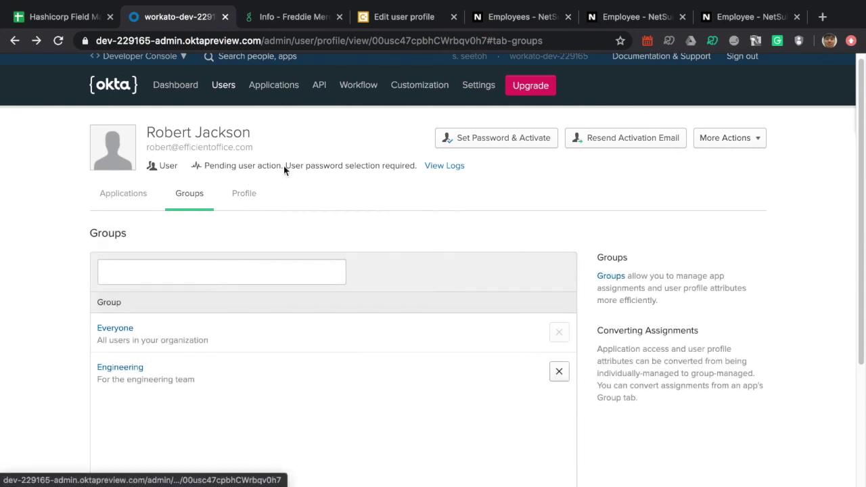
left_click(229, 120)
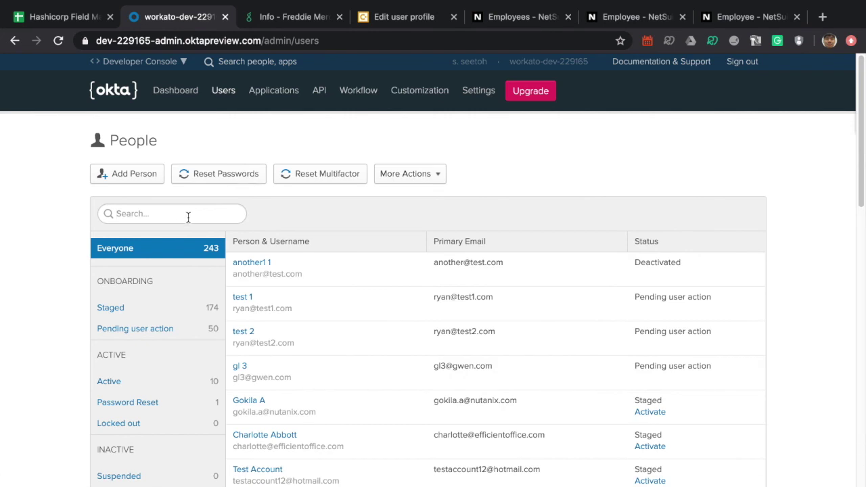
left_click(188, 216)
type("jessica")
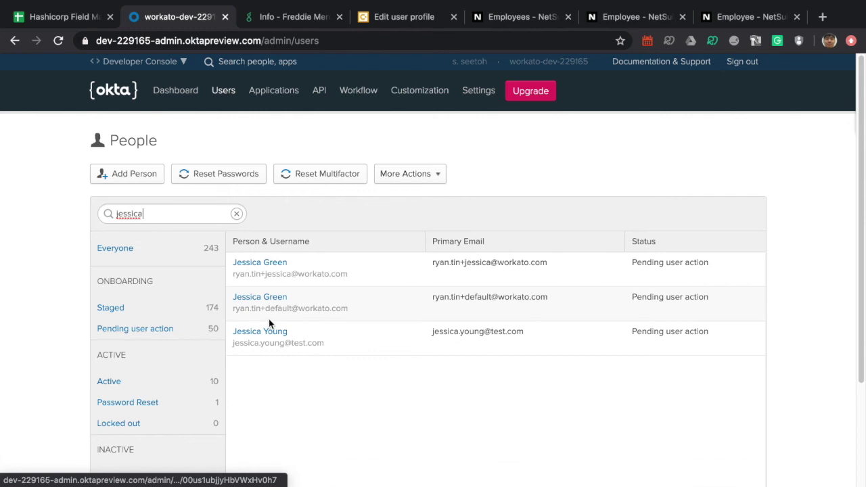
left_click(265, 340)
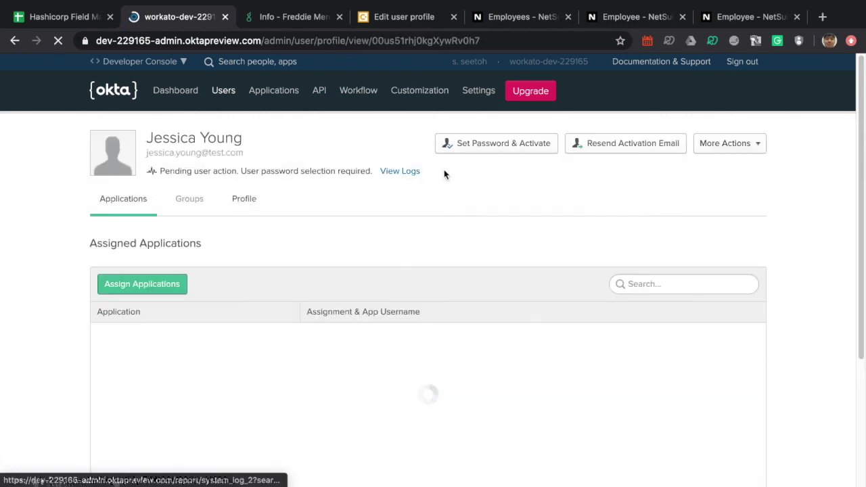